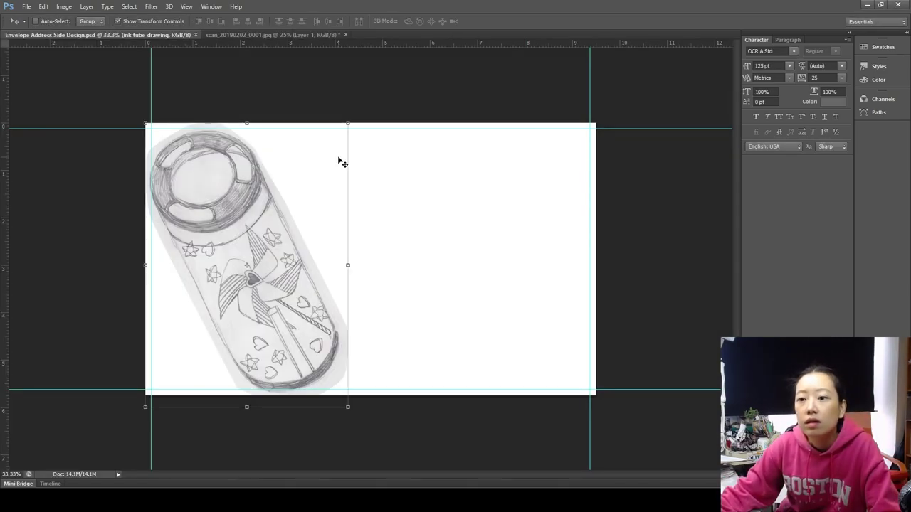
# Step: Rotate the pencil sketch diagonally, scale it down and move it toward the card's lower left
pyautogui.moveTo(341, 159); pyautogui.dragTo(366, 135)
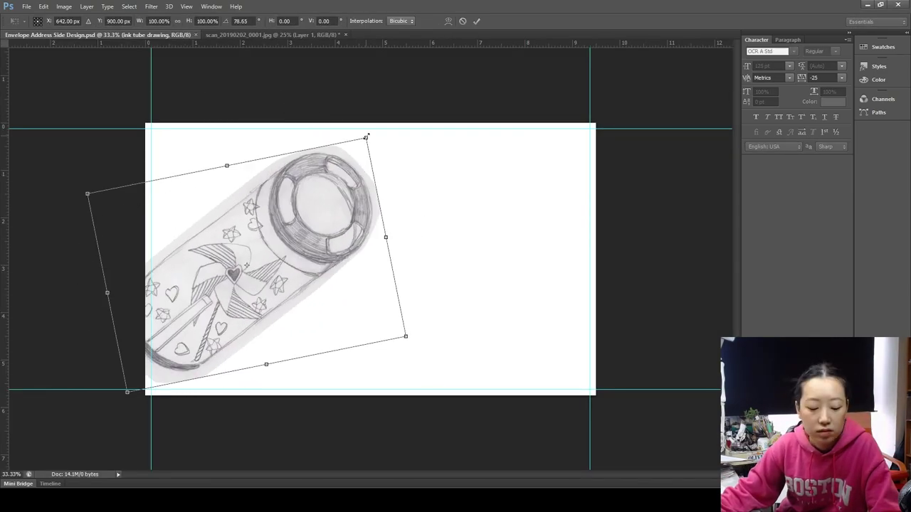
pyautogui.moveTo(413, 358); pyautogui.dragTo(372, 305)
pyautogui.moveTo(269, 259); pyautogui.dragTo(250, 274)
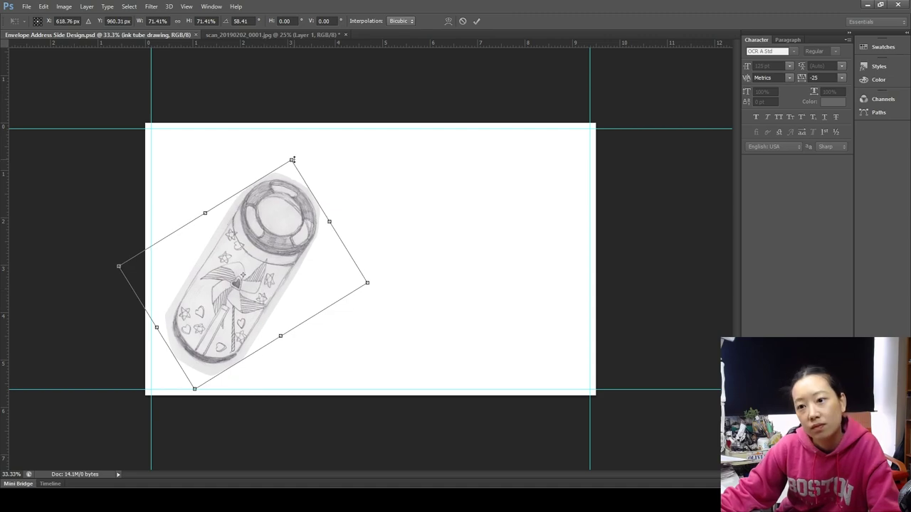
pyautogui.press('Return')
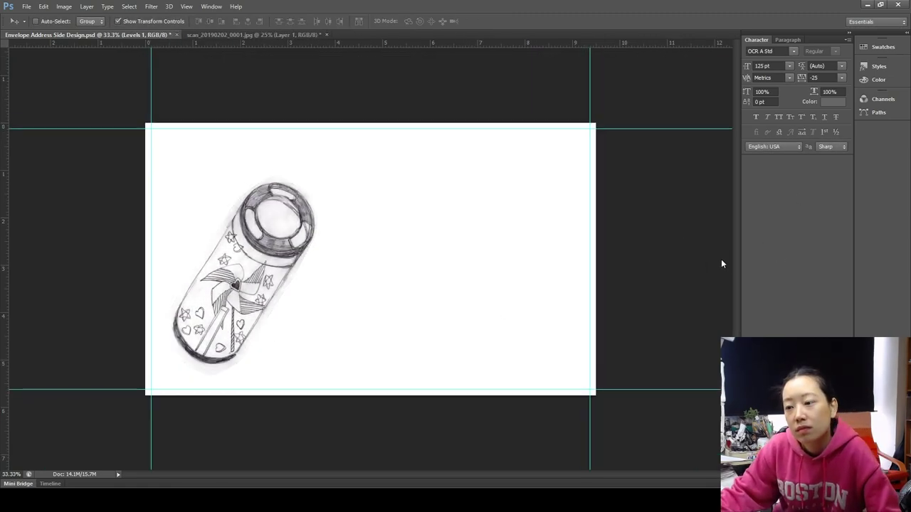
# Step: Zoom in near the sketch and type more address text on a new line
pyautogui.press('z')
pyautogui.moveTo(164, 245); pyautogui.dragTo(234, 293)
pyautogui.scroll(-5, 714, 264)
pyautogui.scroll(-2, 714, 264)
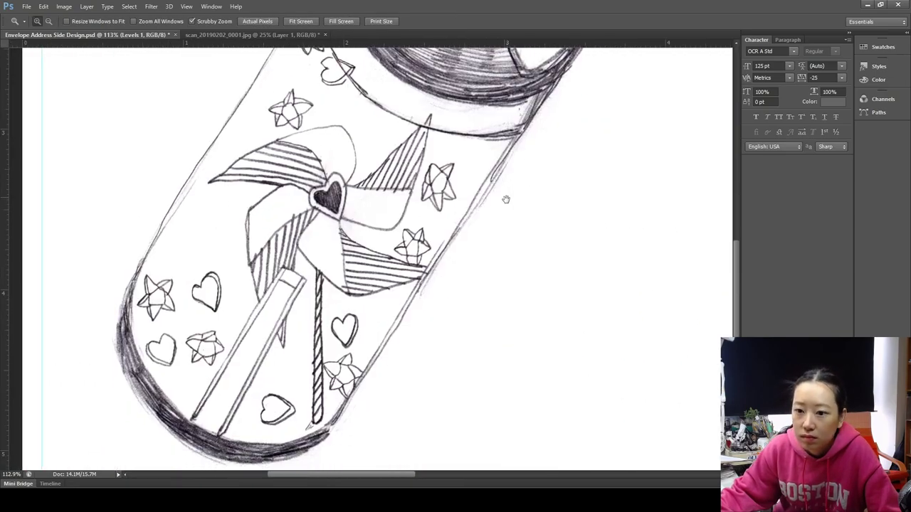
pyautogui.scroll(-3, 719, 262)
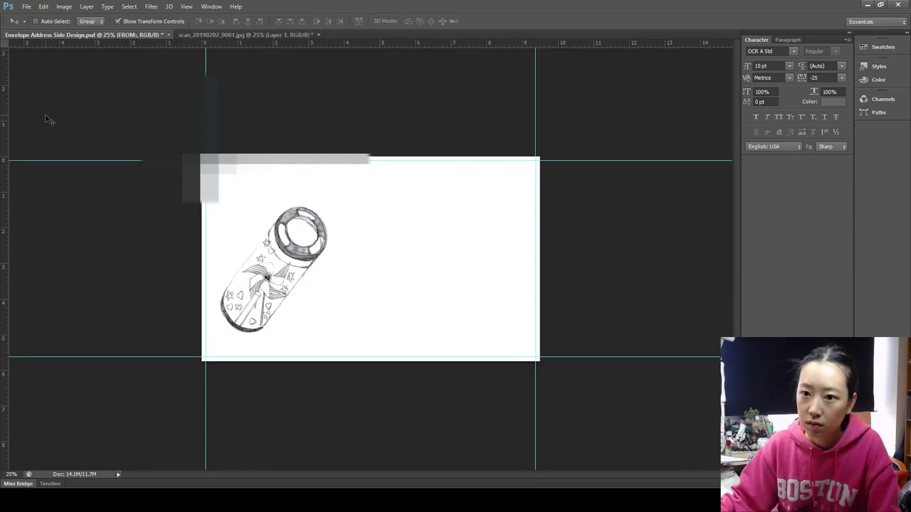
pyautogui.write('...')
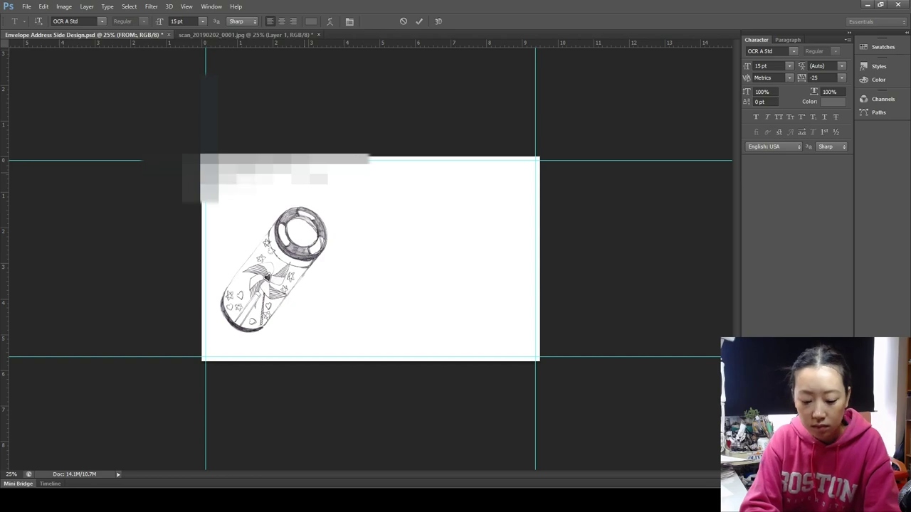
pyautogui.press('Return')
pyautogui.write('......')
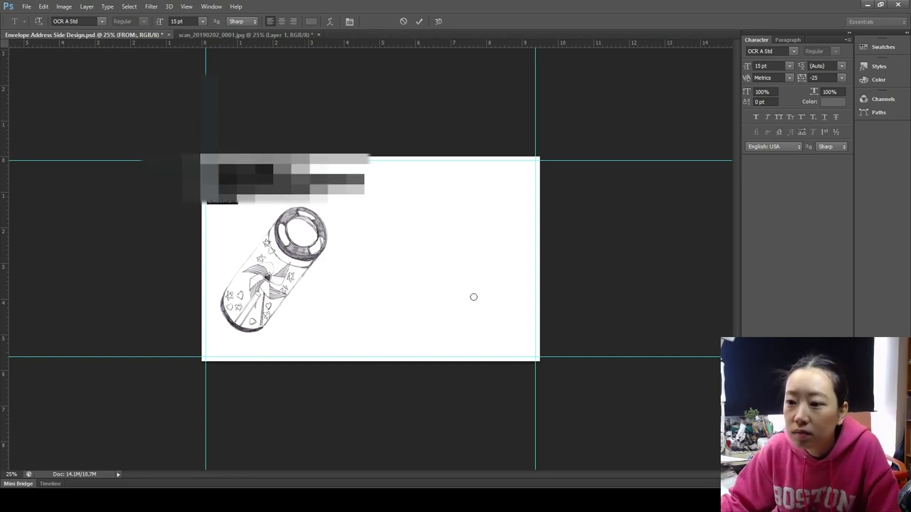
# Step: Set the whole address text block in Courier New Bold
pyautogui.hotkey('ctrl', '+')
pyautogui.hotkey('ctrl', '+')
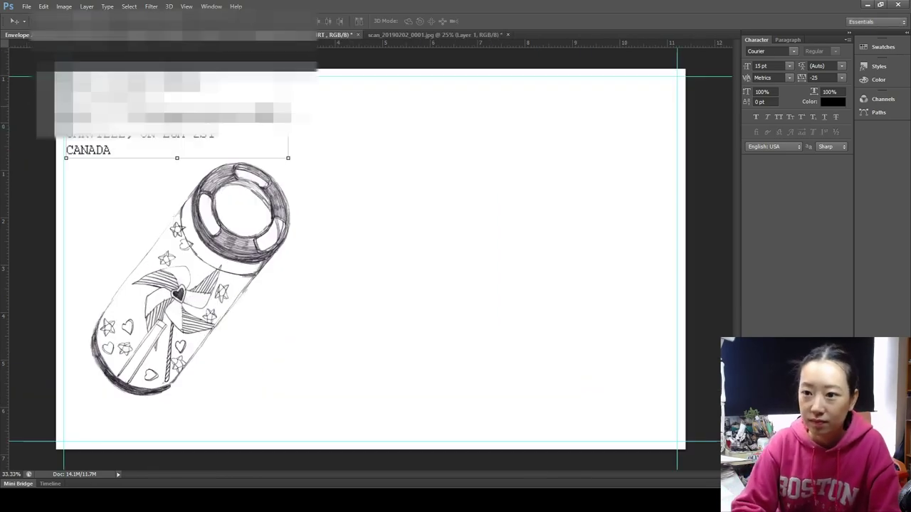
pyautogui.moveTo(94, 146); pyautogui.dragTo(12, 79)
pyautogui.hotkey('ctrl', 'Return')
pyautogui.hotkey('ctrl', '-')
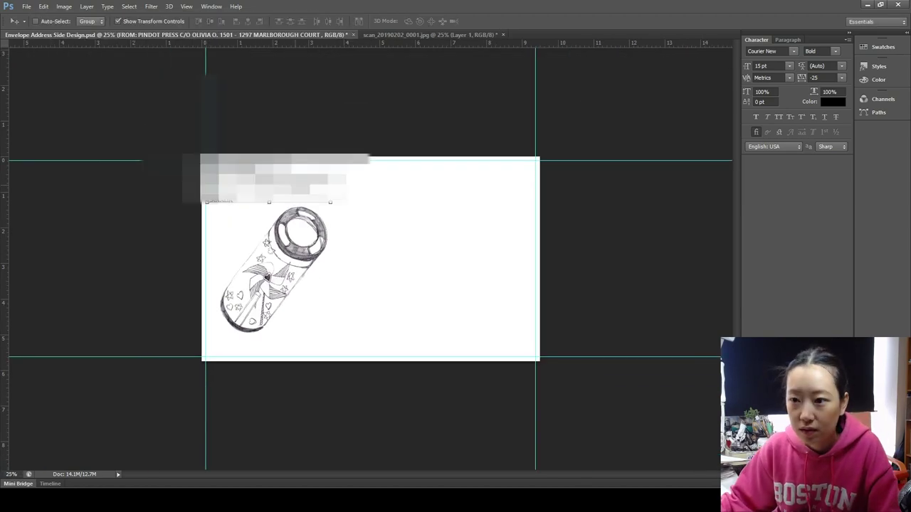
pyautogui.press('v')
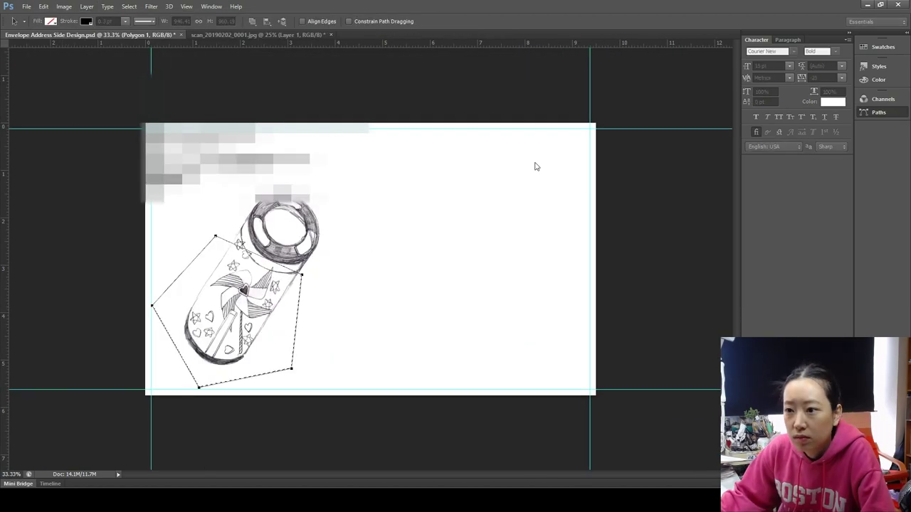
# Step: Add a crosshatch Pattern Fill layer inside Polygon 1 and position the pattern
pyautogui.moveTo(482, 236); pyautogui.dragTo(412, 190)
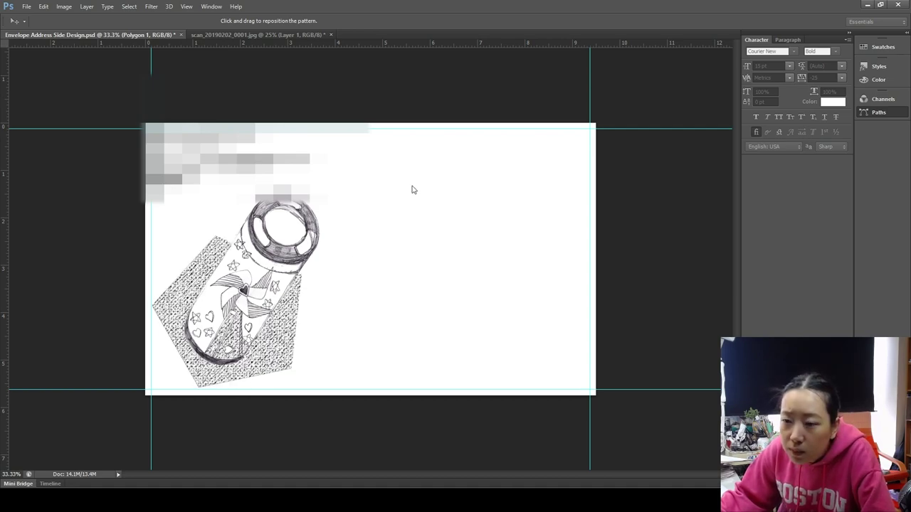
pyautogui.moveTo(498, 439)
pyautogui.mouseDown()
pyautogui.moveTo(356, 278)
pyautogui.moveTo(472, 178)
pyautogui.moveTo(382, 150)
pyautogui.mouseUp()
pyautogui.press('Return')
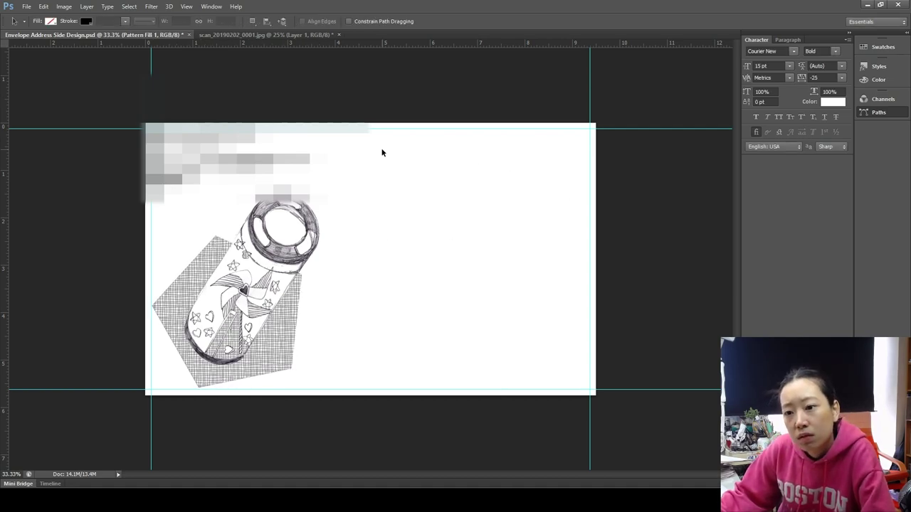
pyautogui.press('g')
pyautogui.hotkey('alt', '[')
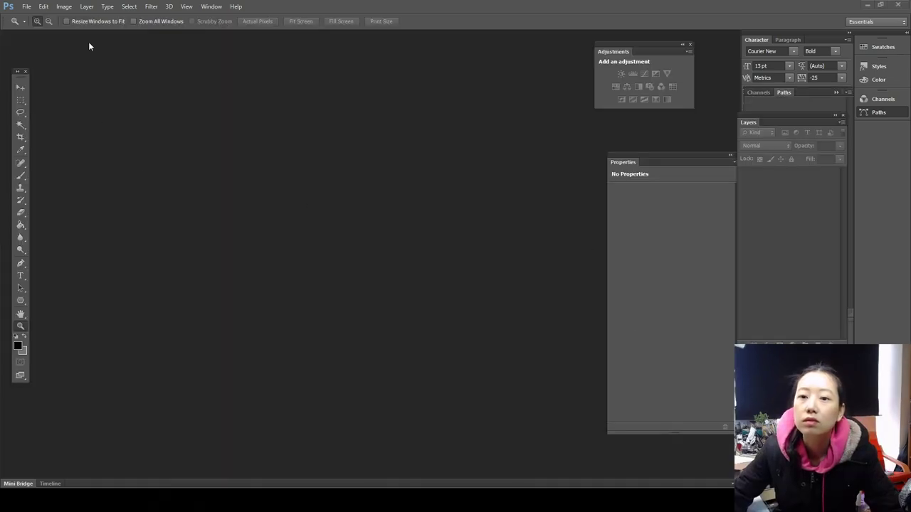
# Step: Create a new 9.5 × 5.75 in, 300 ppi document and fit it in the window
pyautogui.click(27, 6)
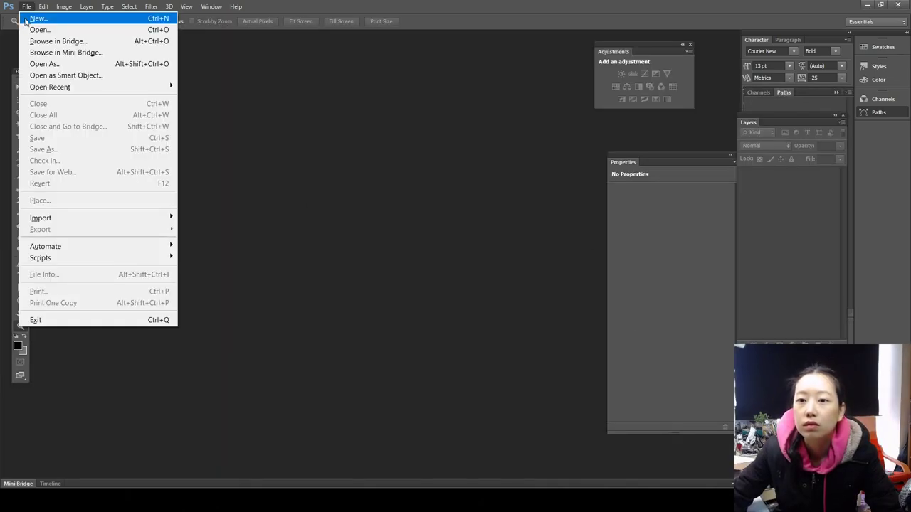
pyautogui.click(36, 18)
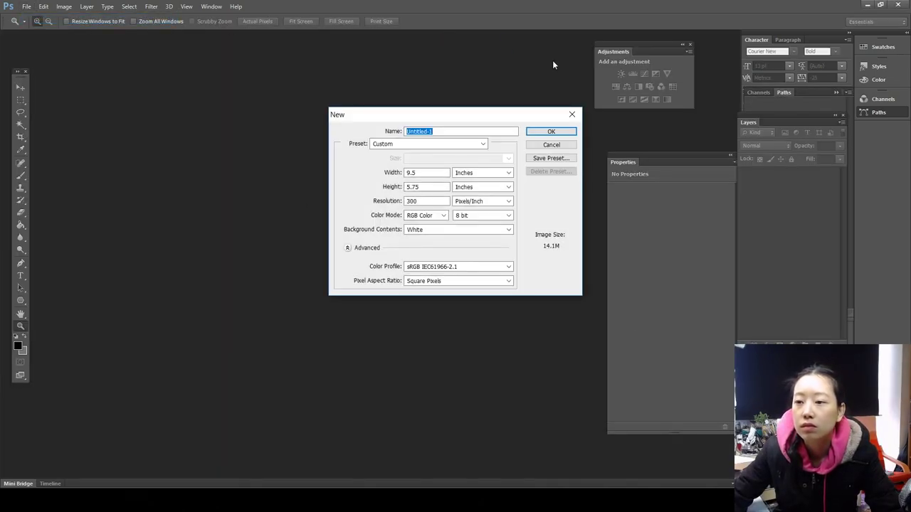
pyautogui.click(555, 133)
pyautogui.hotkey('ctrl', '-')
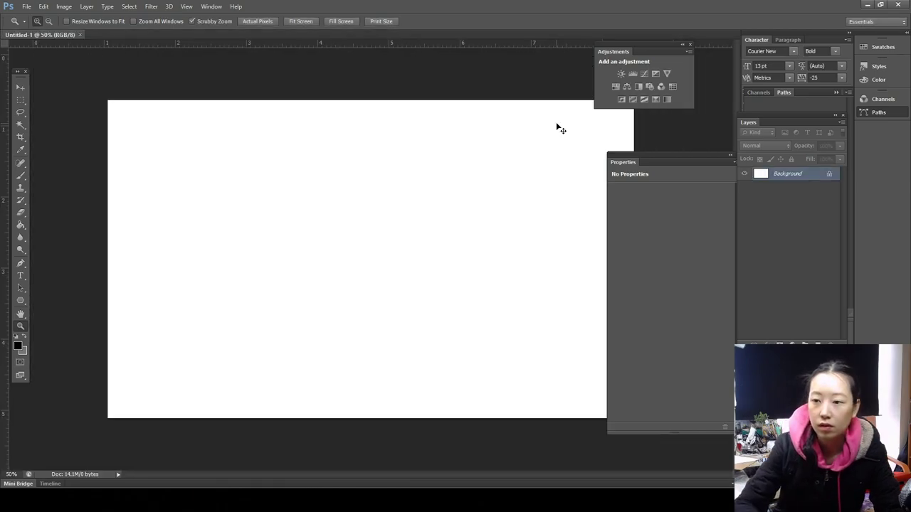
# Step: Swap the colours and fill the whole canvas with grey using the Paint Bucket
pyautogui.click(23, 339)
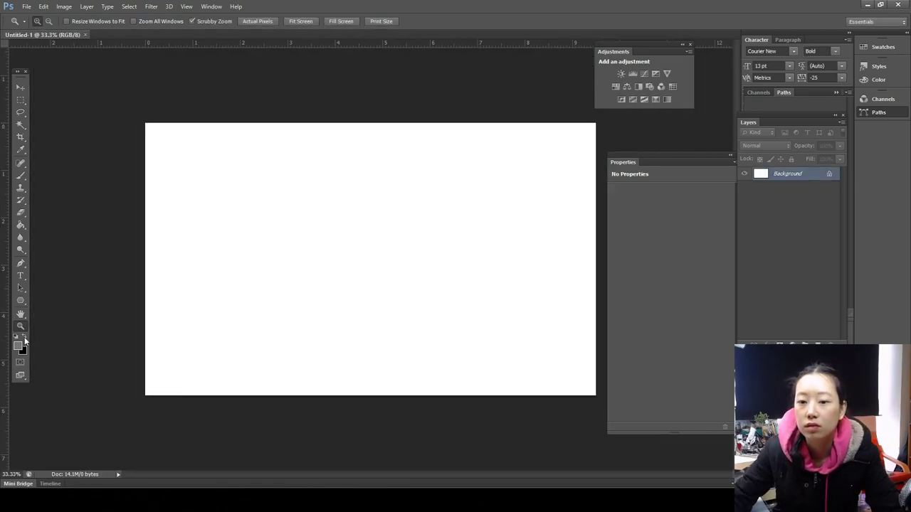
pyautogui.press('g')
pyautogui.click(389, 337)
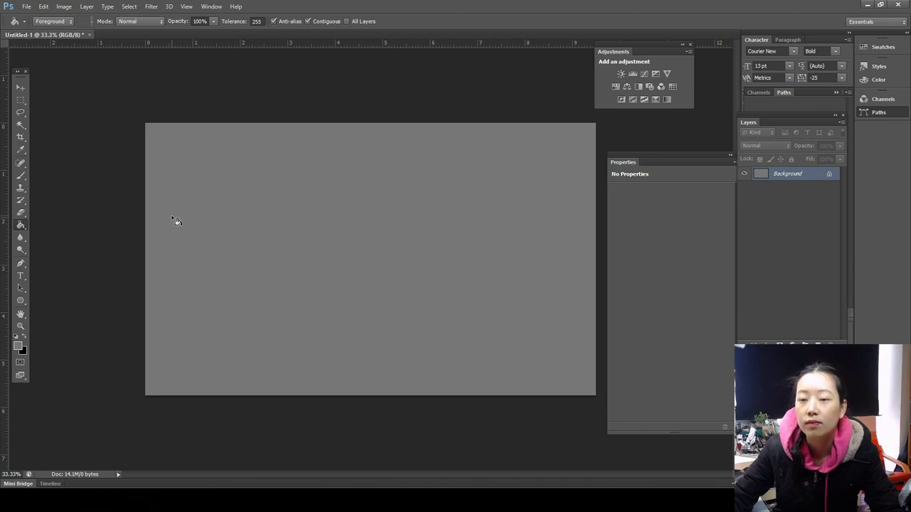
# Step: Convert the document to Grayscale, discarding colour information
pyautogui.click(64, 6)
pyautogui.moveTo(69, 20)
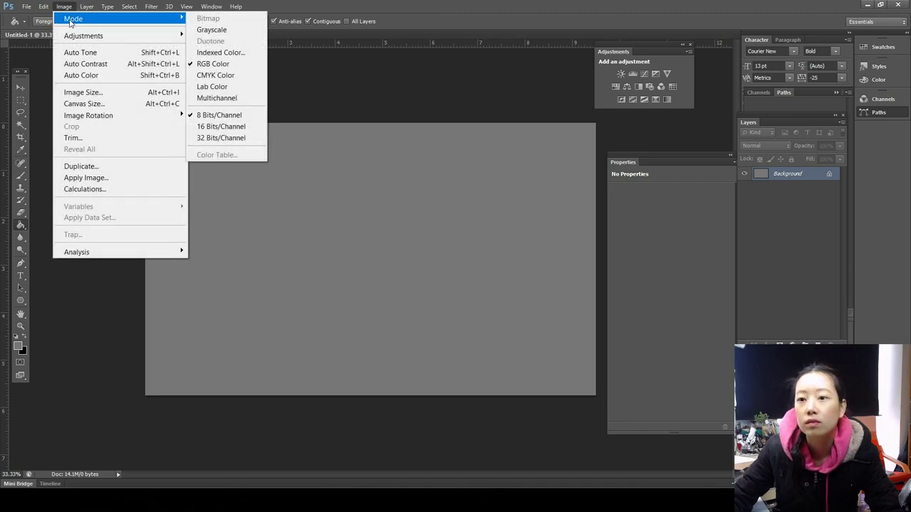
pyautogui.click(214, 30)
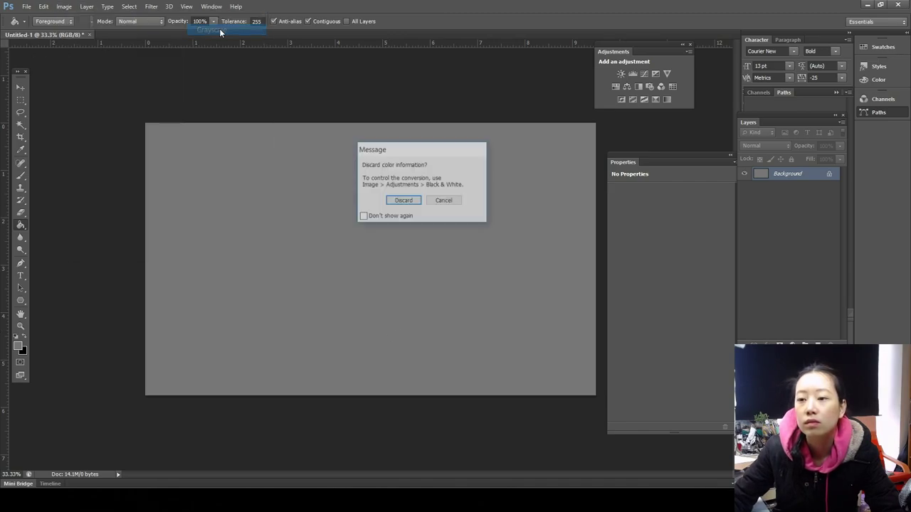
pyautogui.click(410, 200)
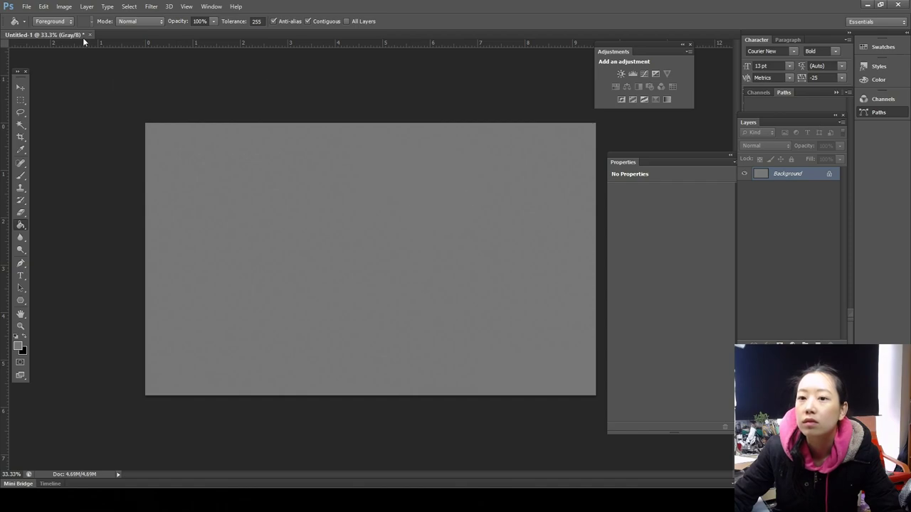
# Step: Convert the image to Bitmap at 300 ppi with a round 45° halftone at 20 lines/inch
pyautogui.click(64, 7)
pyautogui.moveTo(73, 20)
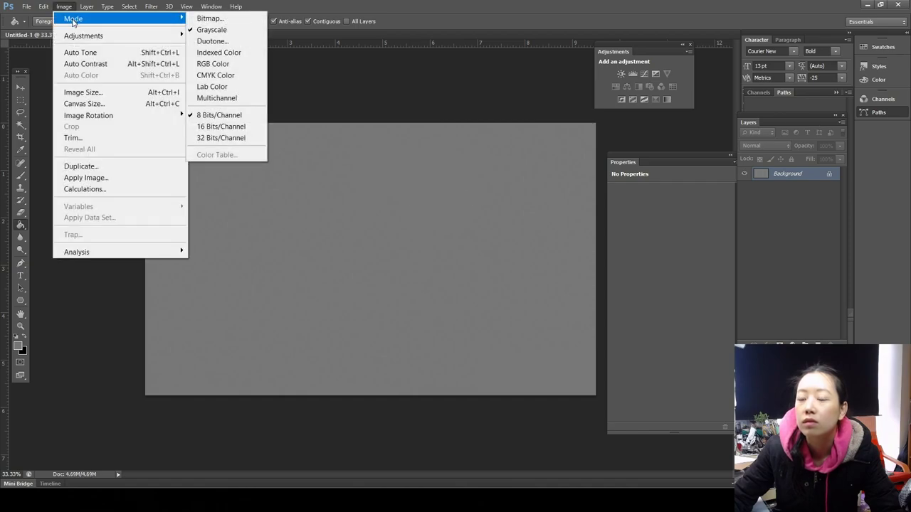
pyautogui.click(238, 19)
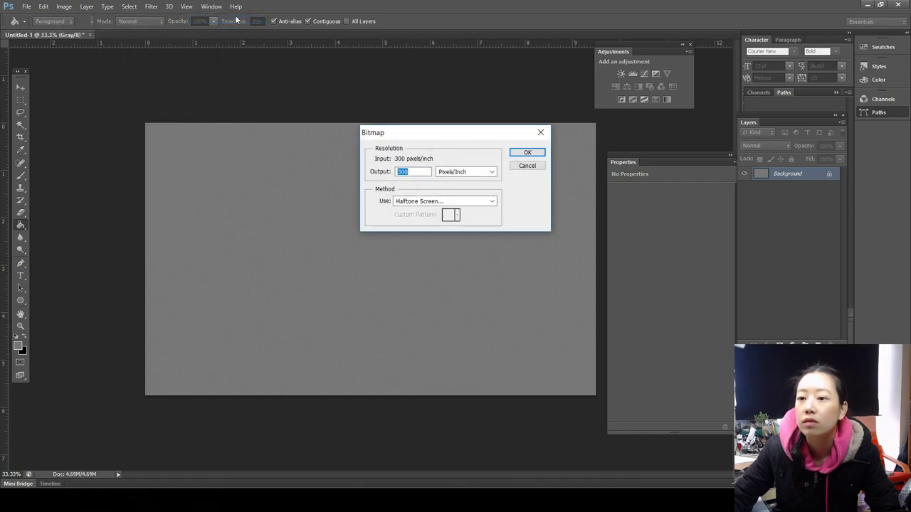
pyautogui.click(528, 152)
pyautogui.click(423, 169)
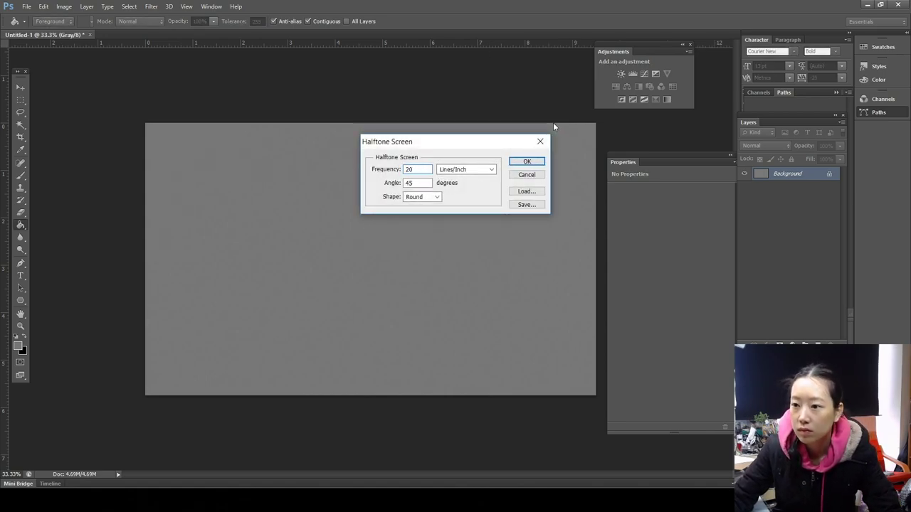
pyautogui.click(527, 161)
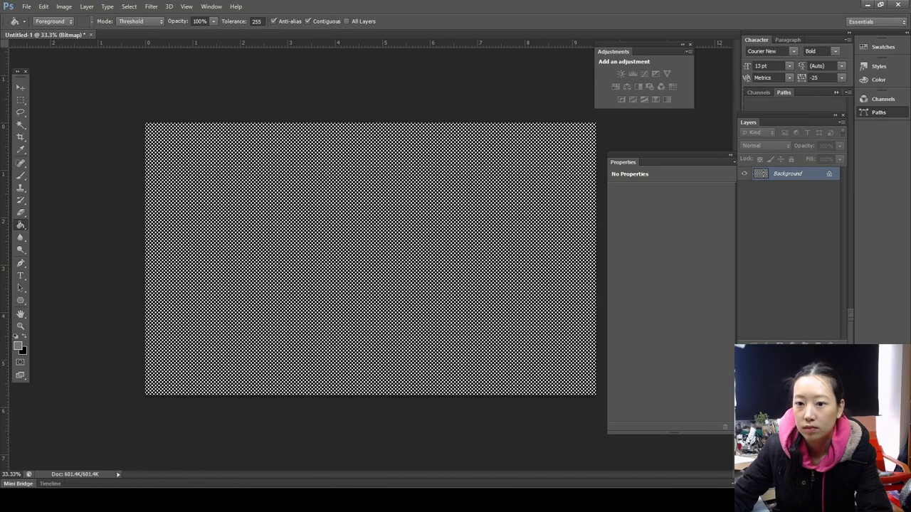
pyautogui.scroll(4, 436, 207)
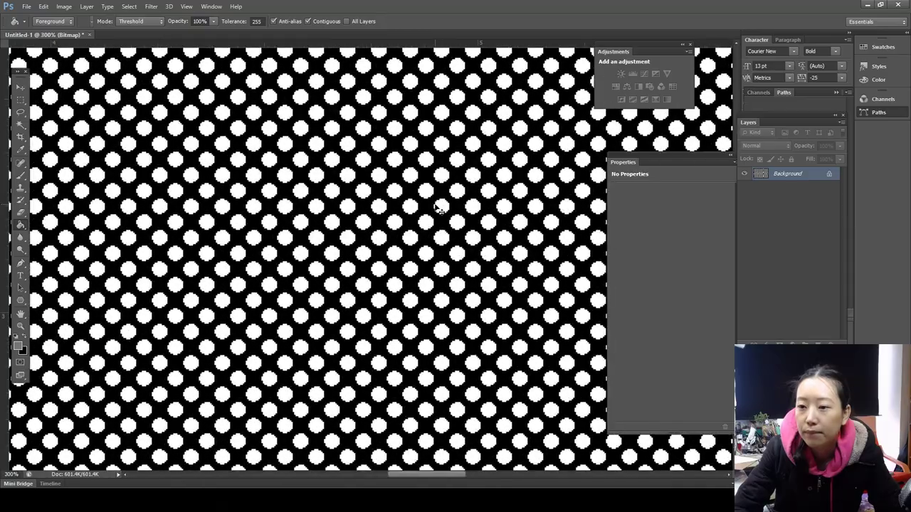
pyautogui.scroll(-4, 437, 208)
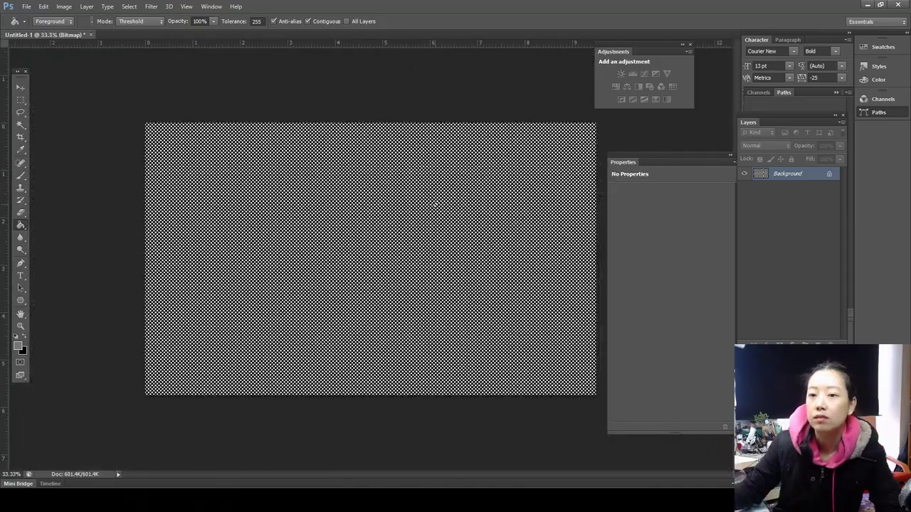
# Step: Convert the halftone document to Grayscale and unlock the Background as Layer 0
pyautogui.click(63, 6)
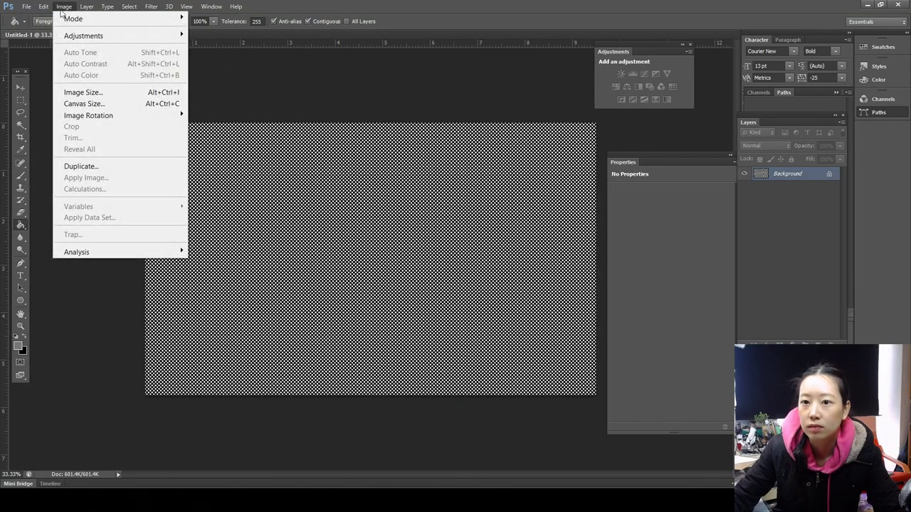
pyautogui.moveTo(98, 19)
pyautogui.click(213, 29)
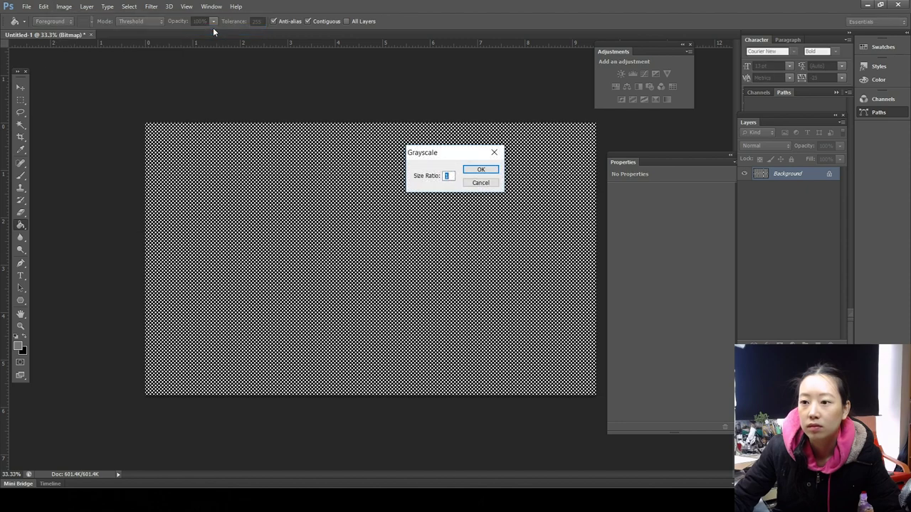
pyautogui.click(489, 170)
pyautogui.doubleClick(761, 175)
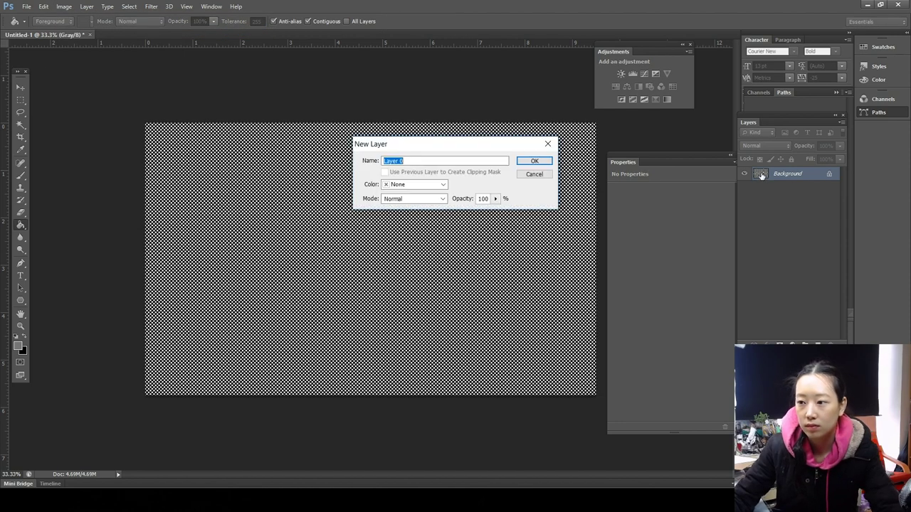
pyautogui.press('Return')
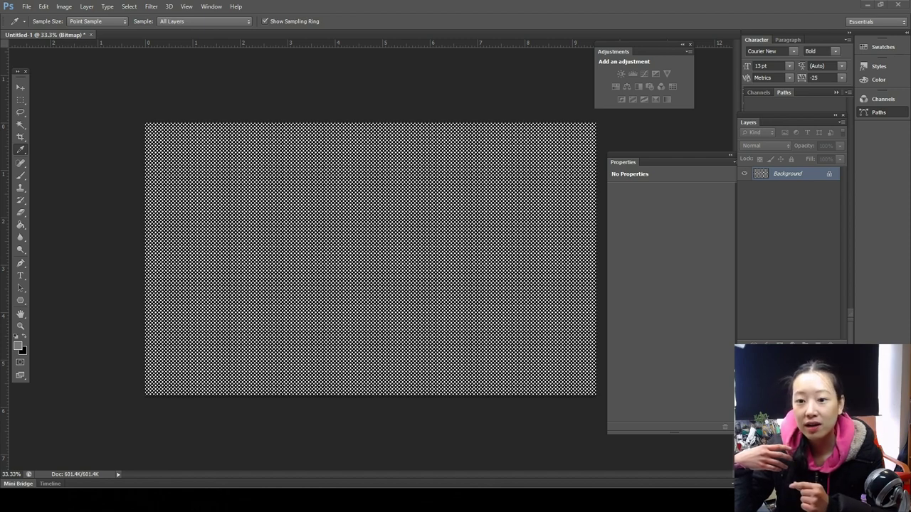
# Step: Check the foreground colour in the Color Picker, keeping the grey #787878
pyautogui.click(19, 347)
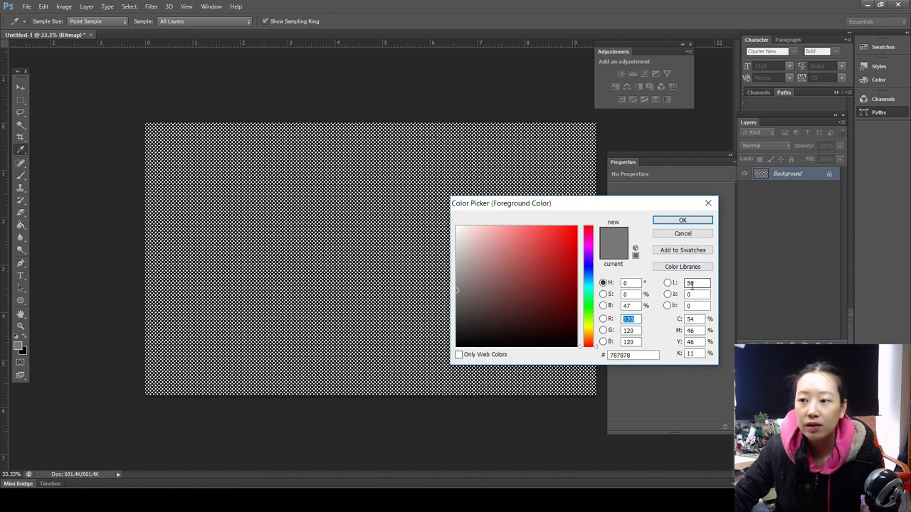
pyautogui.click(694, 221)
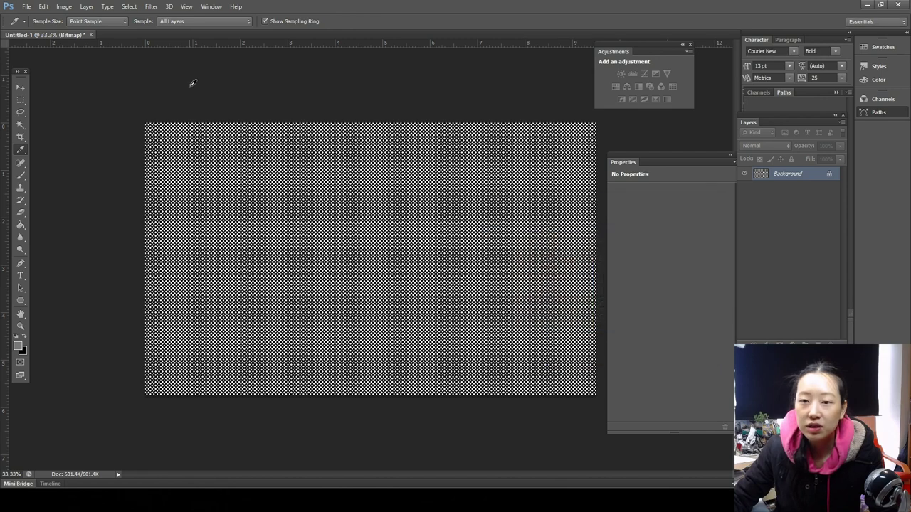
# Step: Create a new 9.5 × 5.75 in, 300 ppi document and set the foreground to light grey #bdbdbd
pyautogui.click(26, 6)
pyautogui.click(36, 17)
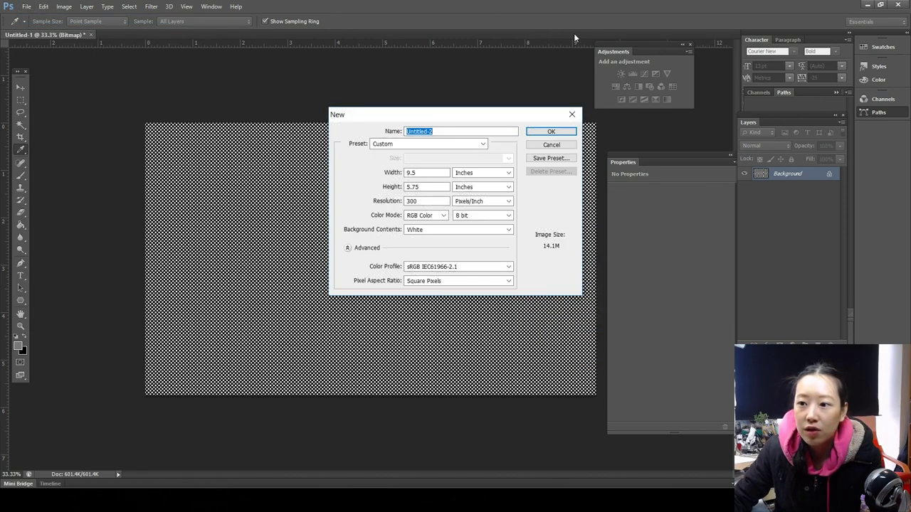
pyautogui.click(564, 127)
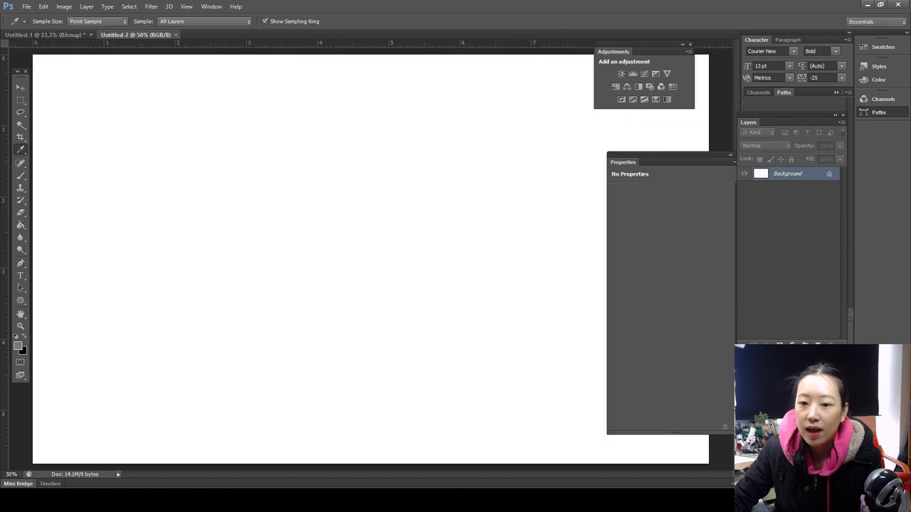
pyautogui.click(19, 347)
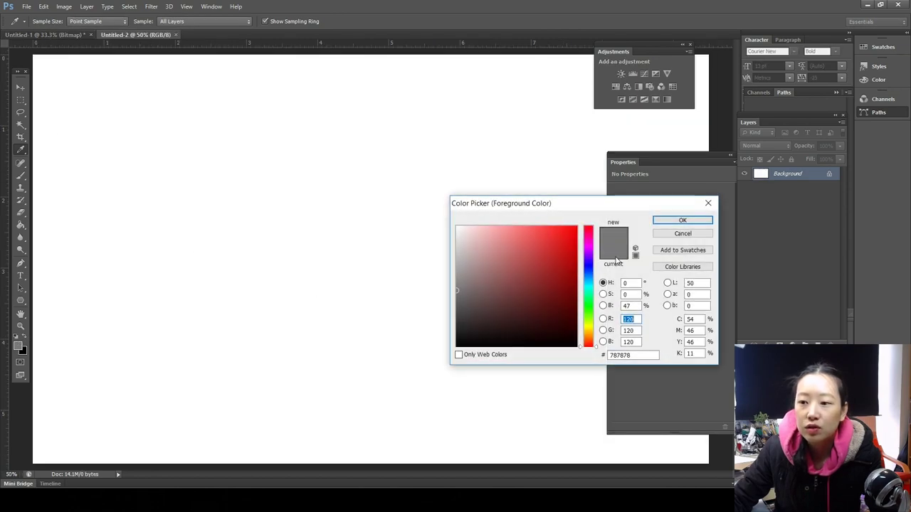
pyautogui.moveTo(467, 294)
pyautogui.mouseDown()
pyautogui.moveTo(433, 282)
pyautogui.moveTo(422, 253)
pyautogui.mouseUp()
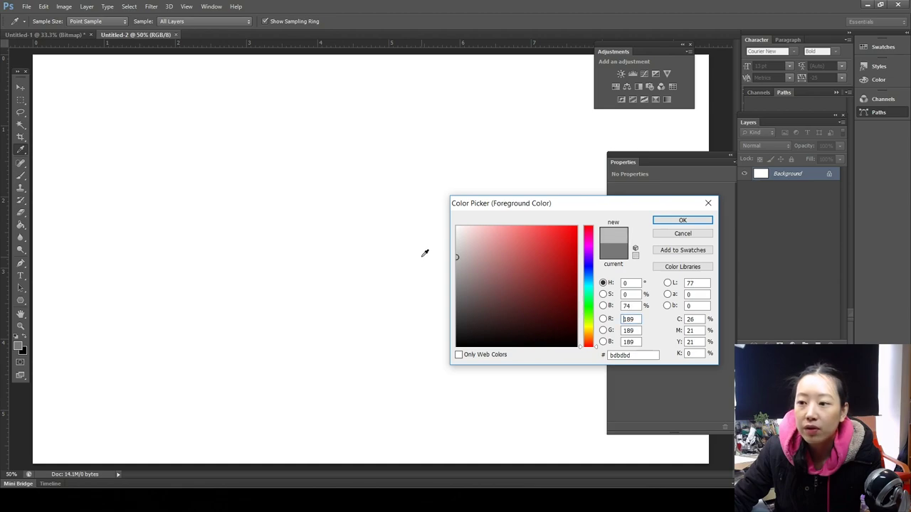
pyautogui.click(704, 221)
# Step: Fill the whole canvas with the light grey using the Paint Bucket
pyautogui.hotkey('ctrl', '-')
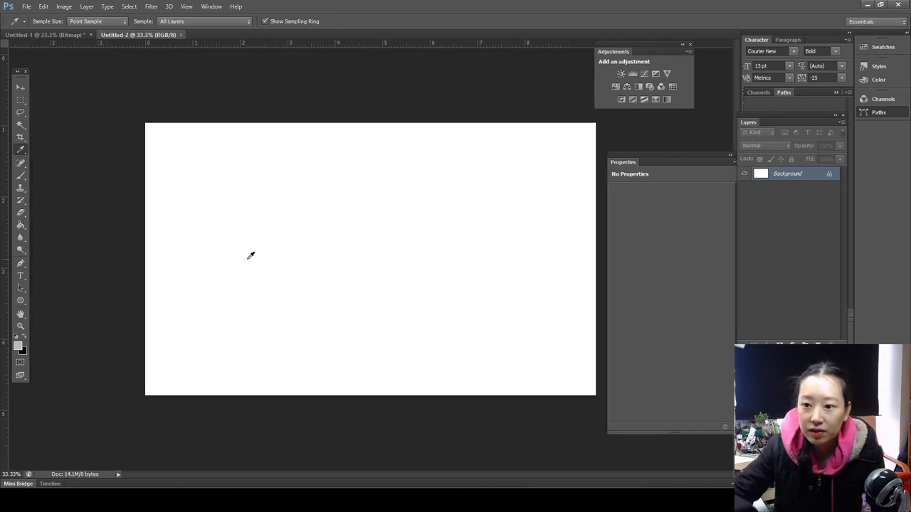
pyautogui.press('g')
pyautogui.click(292, 233)
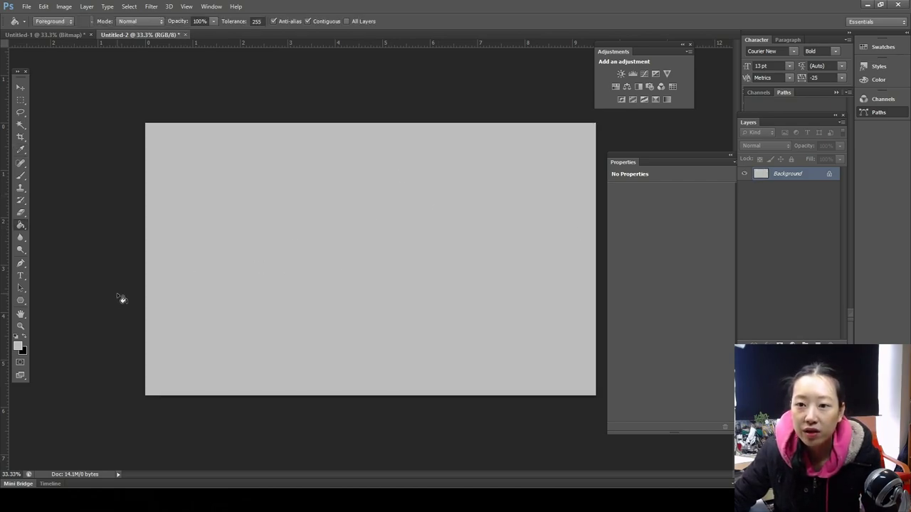
pyautogui.click(64, 9)
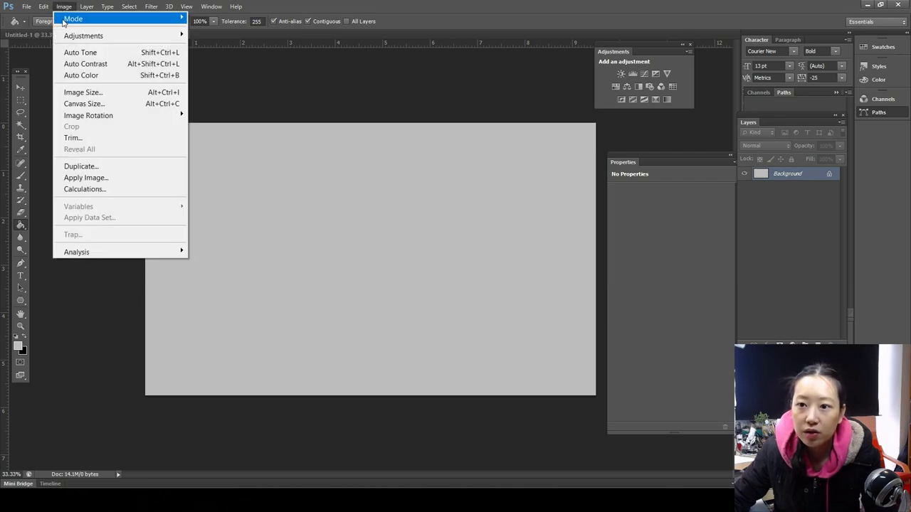
# Step: Convert Untitled-2 to Grayscale, discarding colour information
pyautogui.moveTo(74, 19)
pyautogui.click(222, 30)
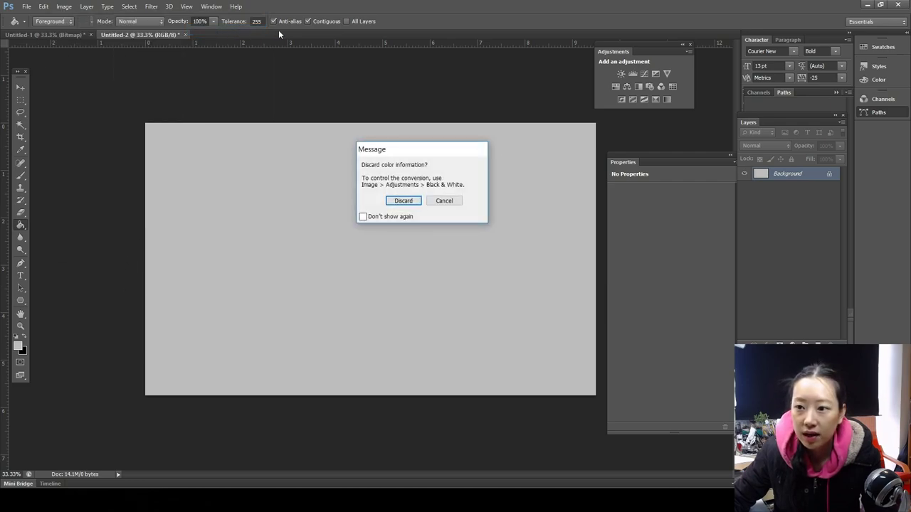
pyautogui.click(403, 202)
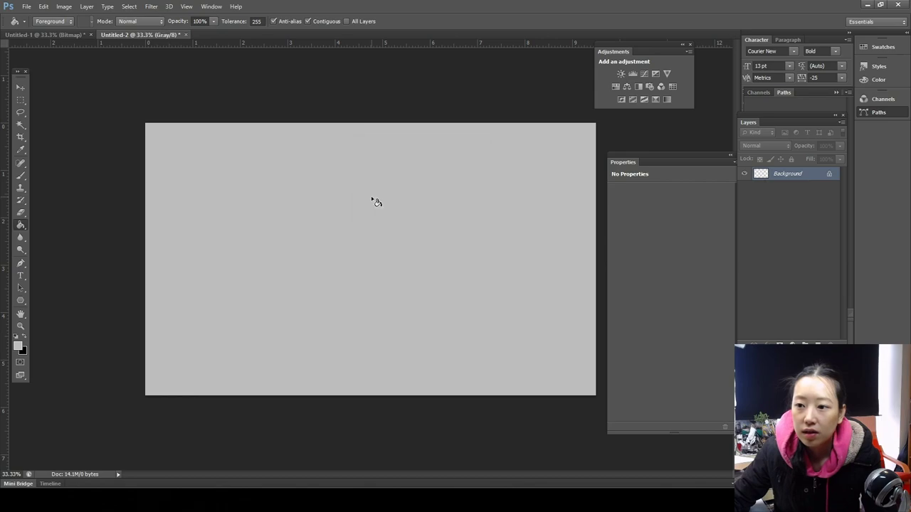
# Step: Convert it to Bitmap at 300 ppi with a round 45° halftone screen
pyautogui.click(64, 6)
pyautogui.moveTo(67, 21)
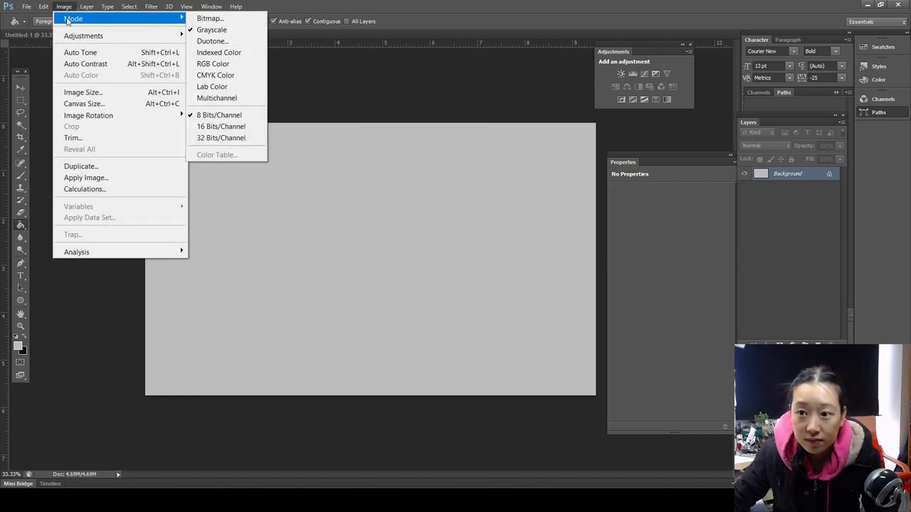
pyautogui.click(221, 19)
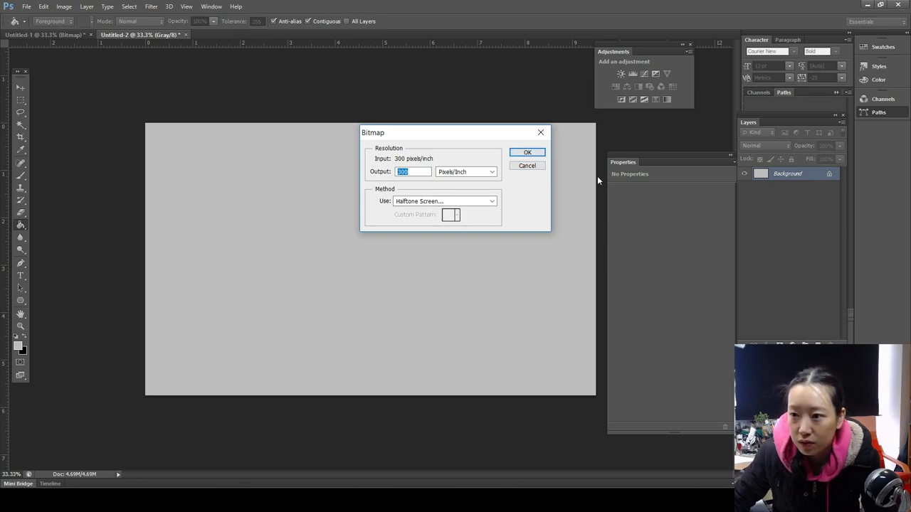
pyautogui.click(528, 155)
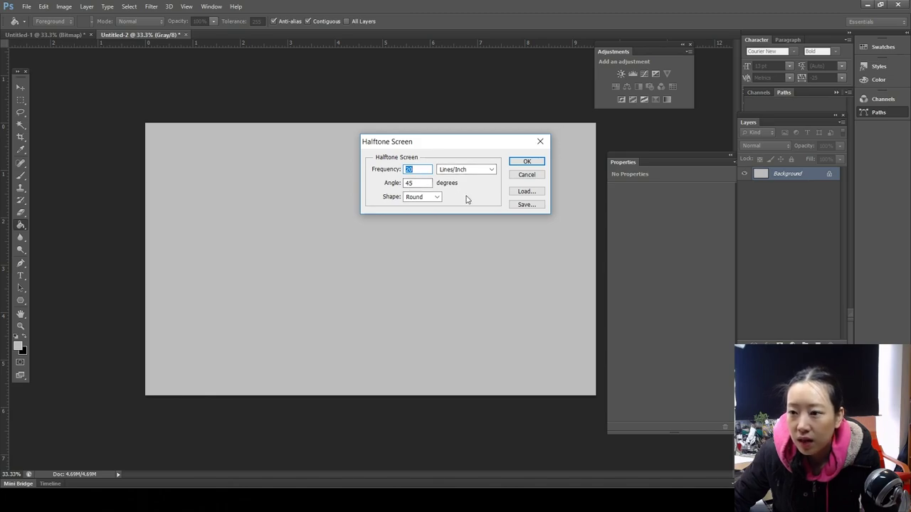
pyautogui.click(530, 163)
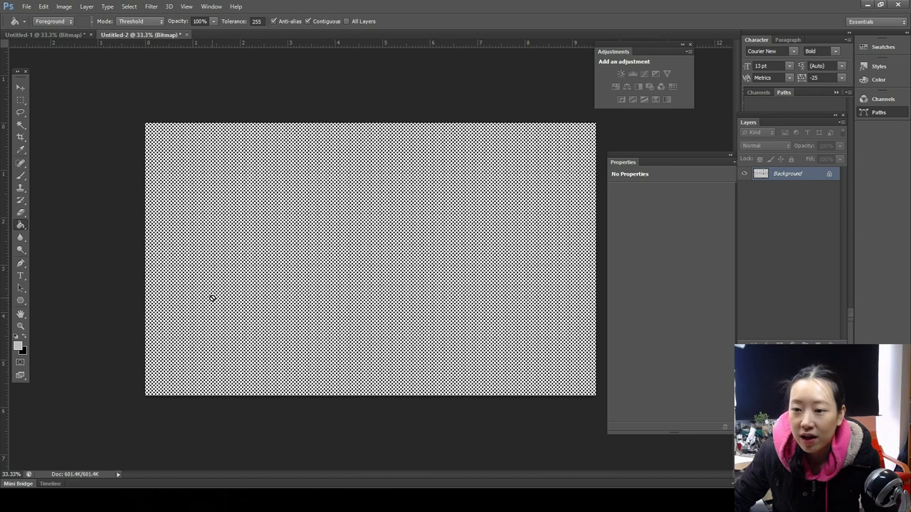
# Step: Float Untitled-2 to inspect its dots at 100%, then dock both documents back into tabs
pyautogui.moveTo(113, 40); pyautogui.dragTo(279, 111)
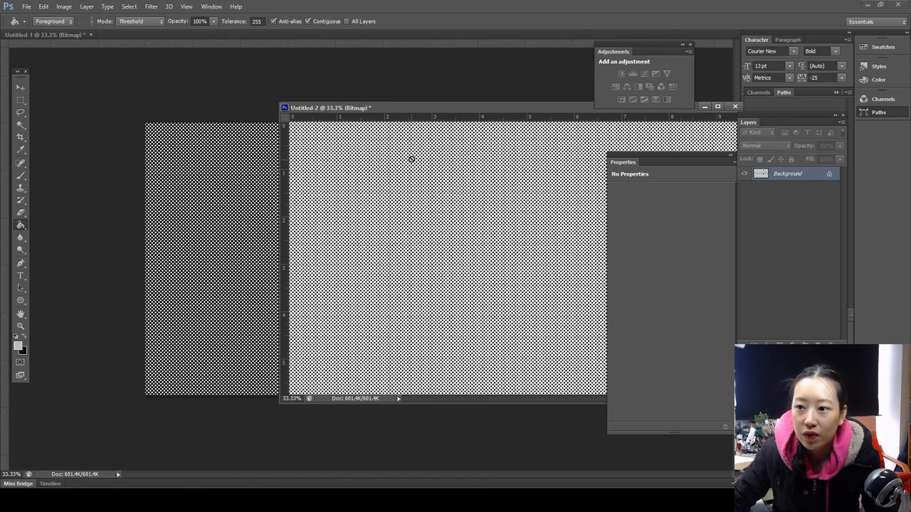
pyautogui.doubleClick(450, 111)
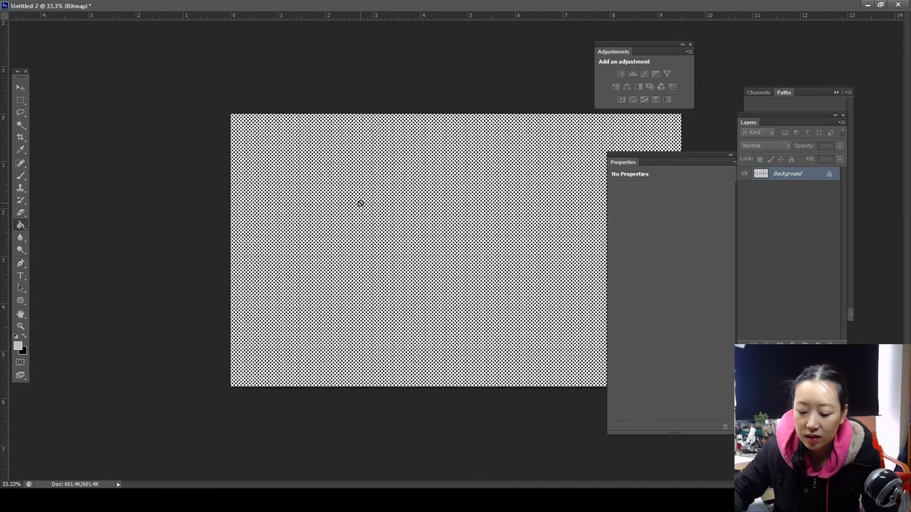
pyautogui.hotkey('ctrl', '+')
pyautogui.hotkey('ctrl', '+')
pyautogui.hotkey('ctrl', '+')
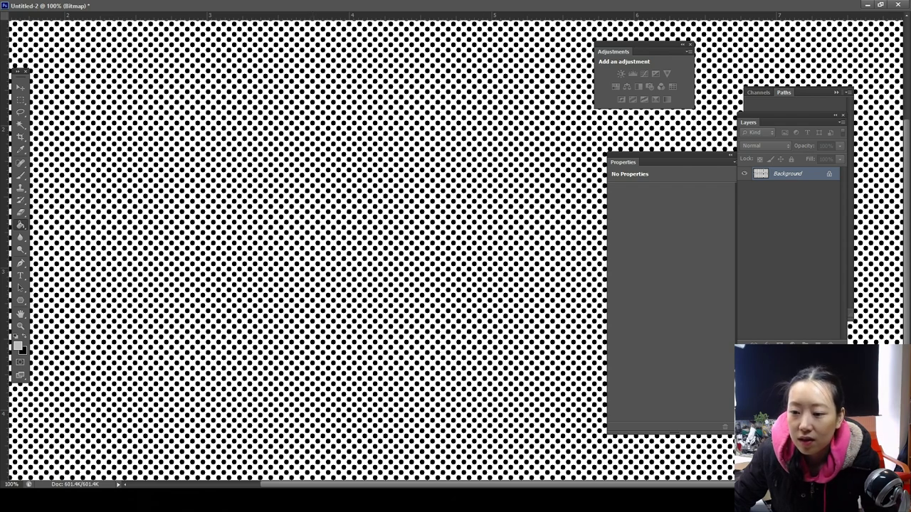
pyautogui.click(367, 500)
pyautogui.click(324, 451)
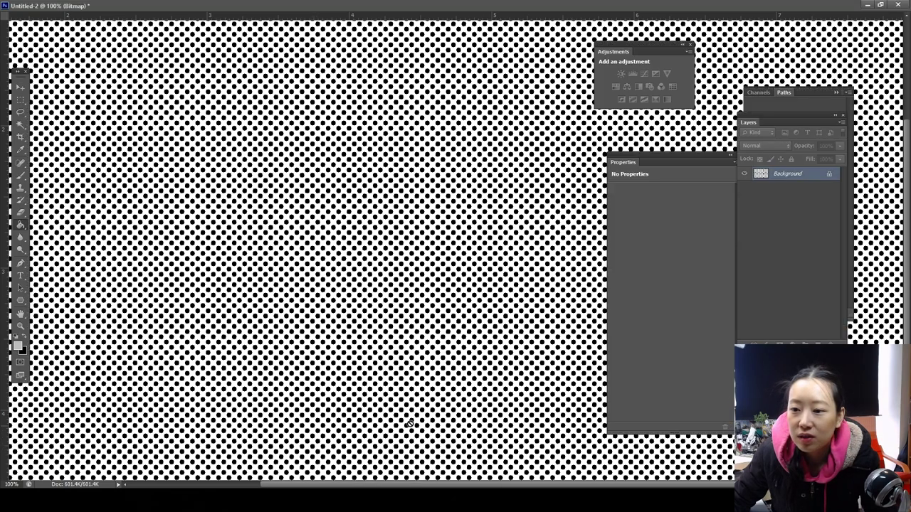
pyautogui.click(880, 4)
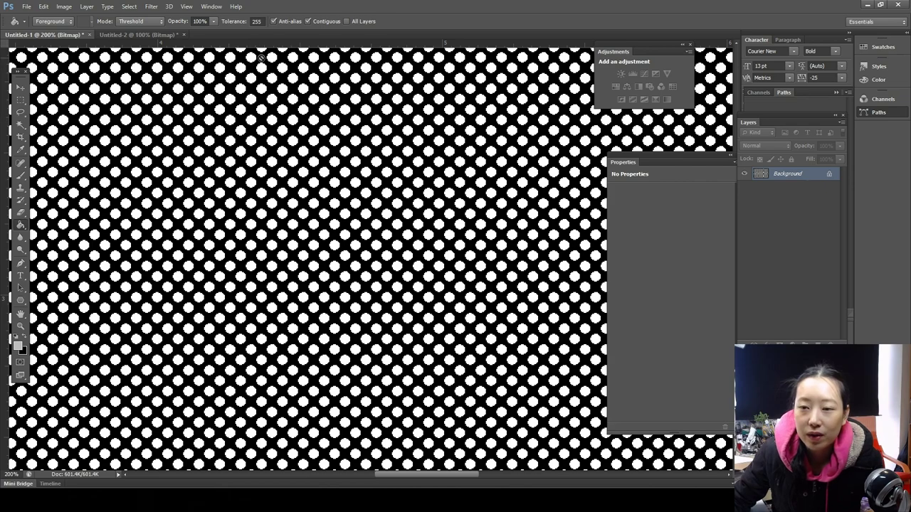
# Step: Zoom in on Untitled-2's black dots and check the foreground colour
pyautogui.click(141, 35)
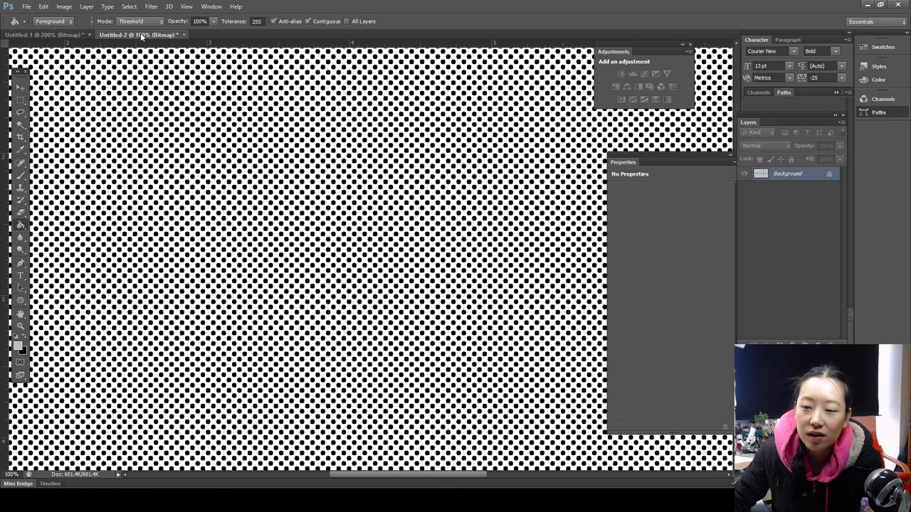
pyautogui.hotkey('ctrl', '+')
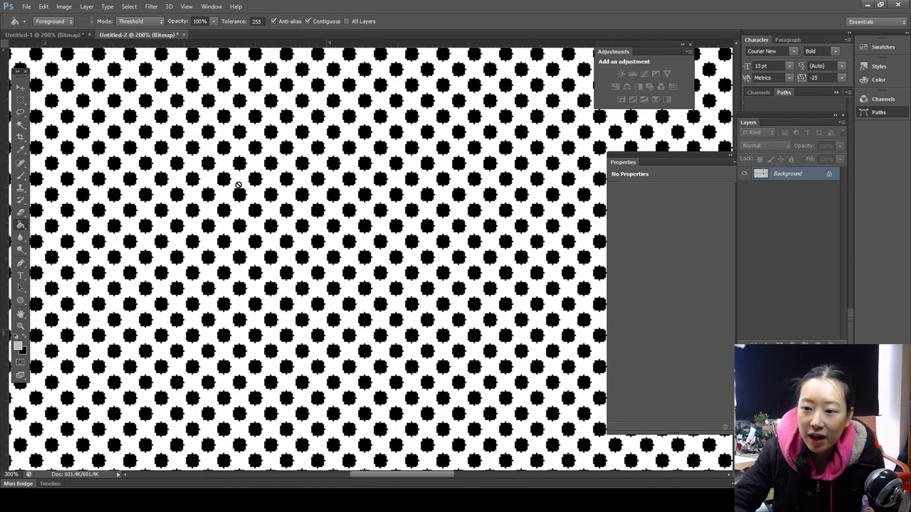
pyautogui.click(17, 347)
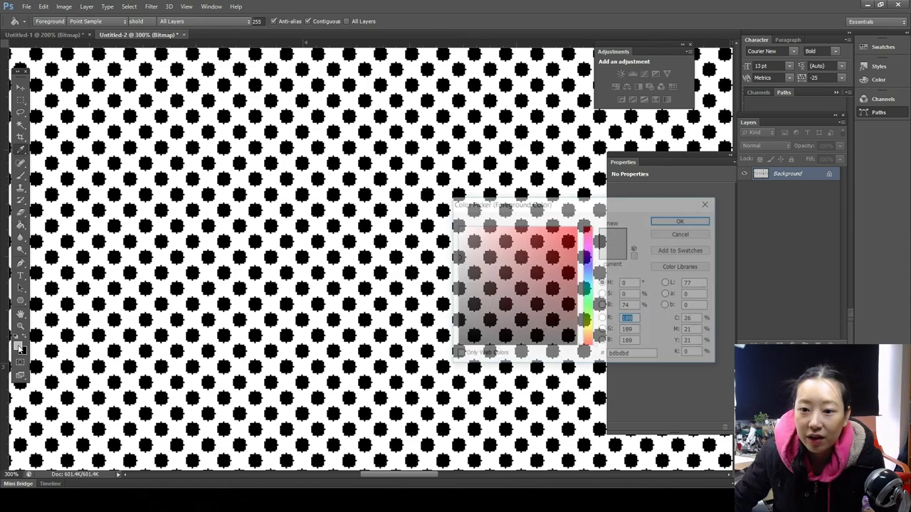
pyautogui.click(683, 222)
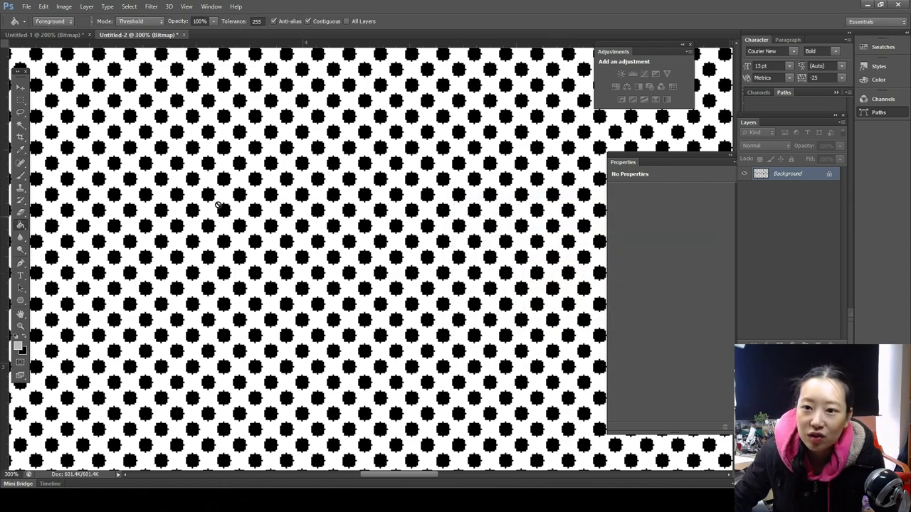
# Step: Zoom Untitled-1 and Untitled-2 out to 33.3% to view each pattern whole
pyautogui.click(37, 35)
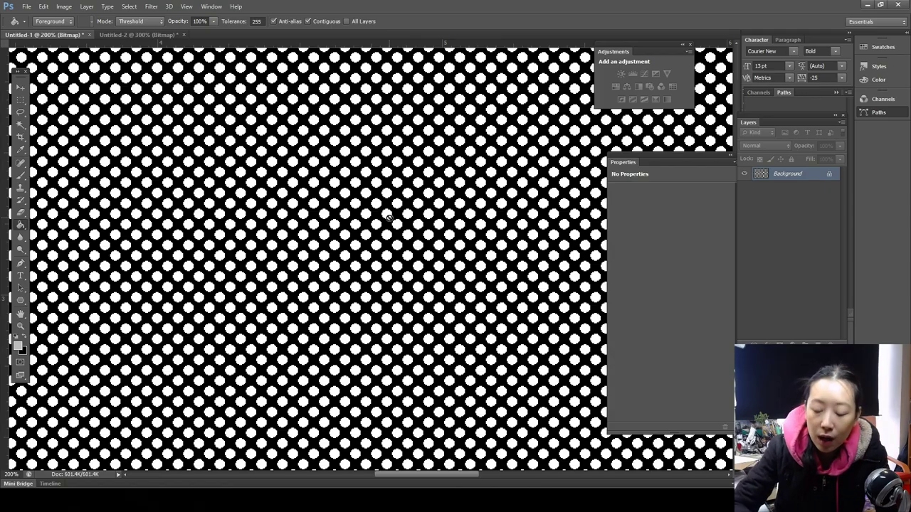
pyautogui.scroll(-3, 390, 219)
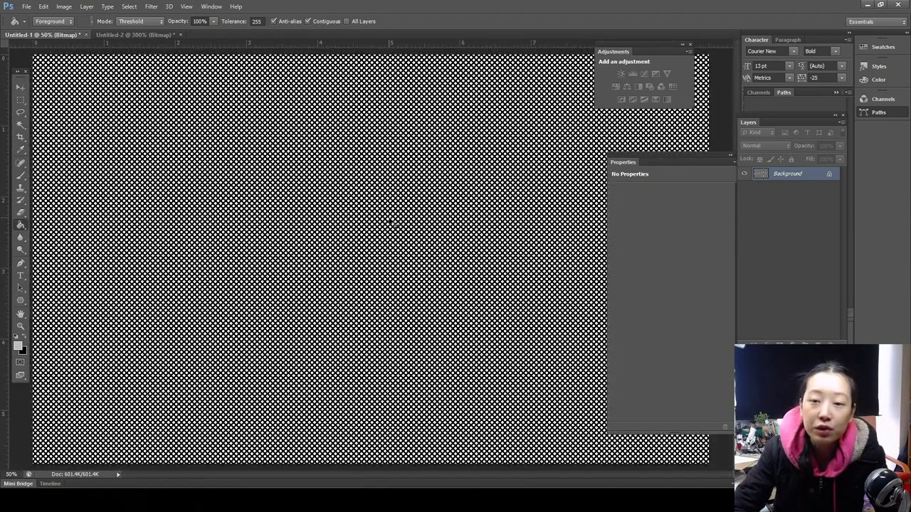
pyautogui.scroll(-1, 390, 222)
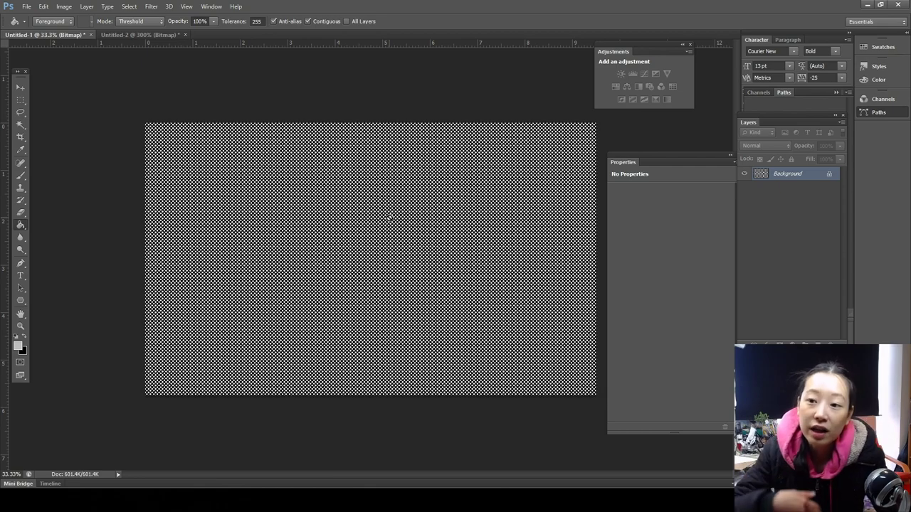
pyautogui.click(147, 33)
pyautogui.scroll(-5, 403, 195)
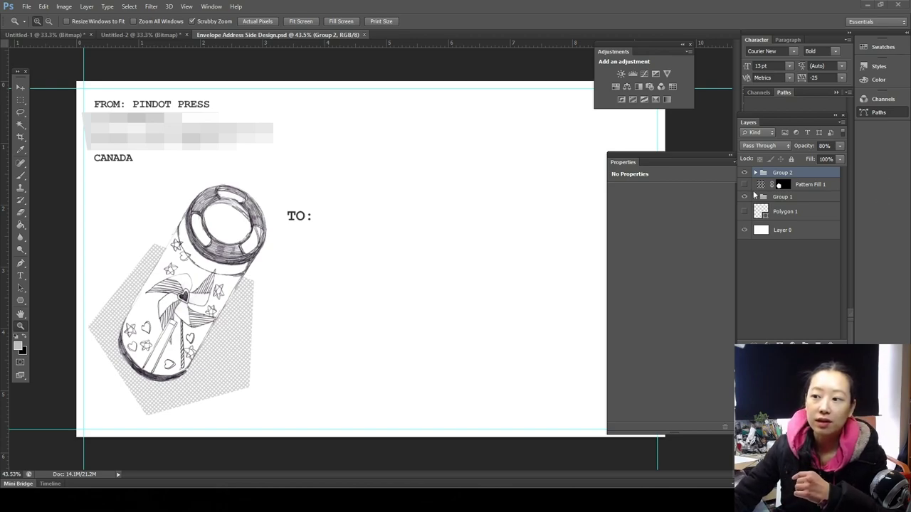
# Step: Expand Group 1 and toggle the ink tube drawing off and on to check the pattern
pyautogui.click(755, 197)
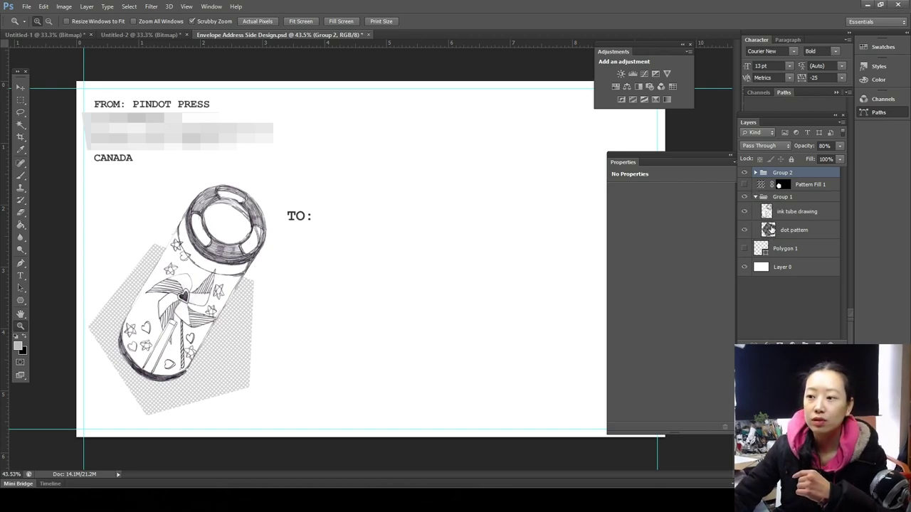
pyautogui.click(774, 230)
pyautogui.click(780, 212)
pyautogui.click(743, 211)
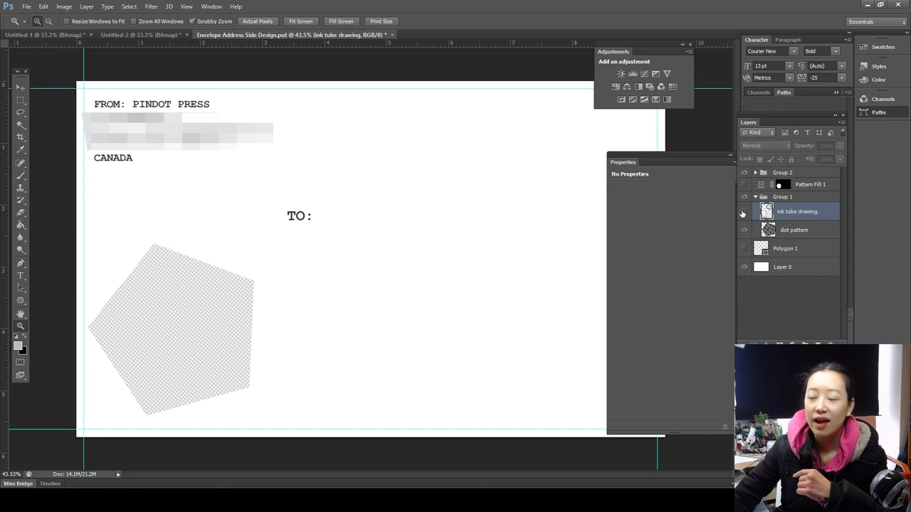
pyautogui.click(743, 213)
pyautogui.click(755, 198)
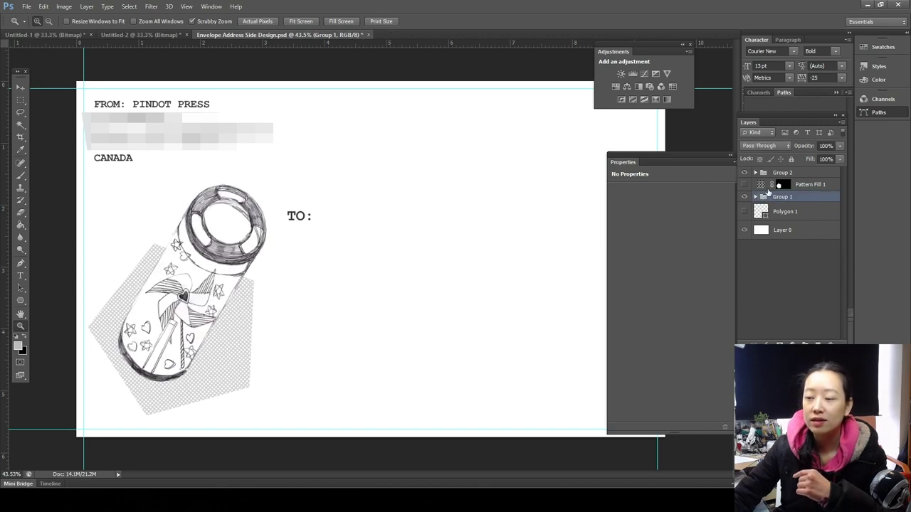
# Step: Select Group 2 and toggle its visibility off and back on
pyautogui.click(793, 174)
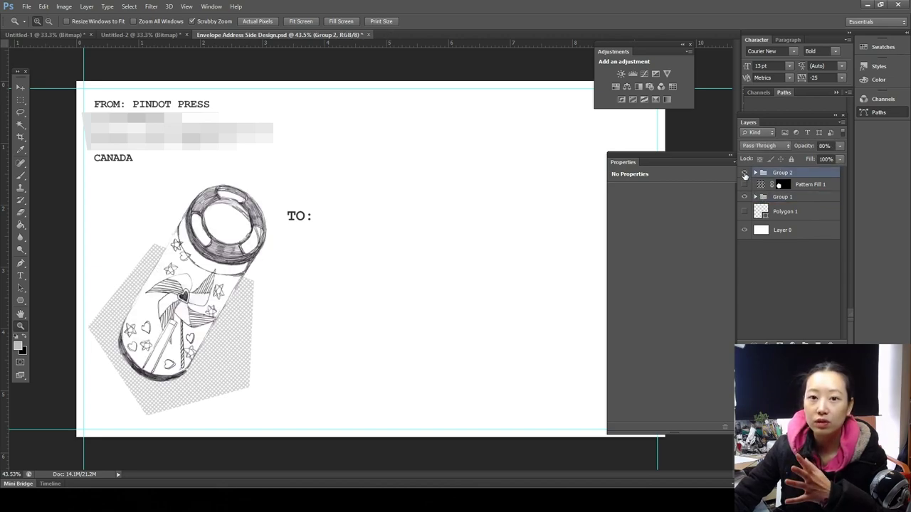
pyautogui.click(745, 175)
pyautogui.click(745, 174)
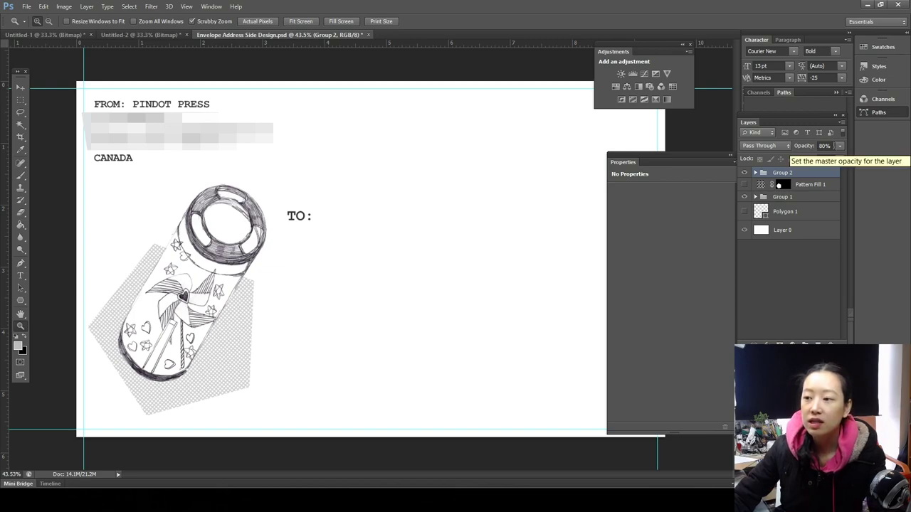
# Step: Enter 100 in Group 2's Opacity field
pyautogui.write('100')
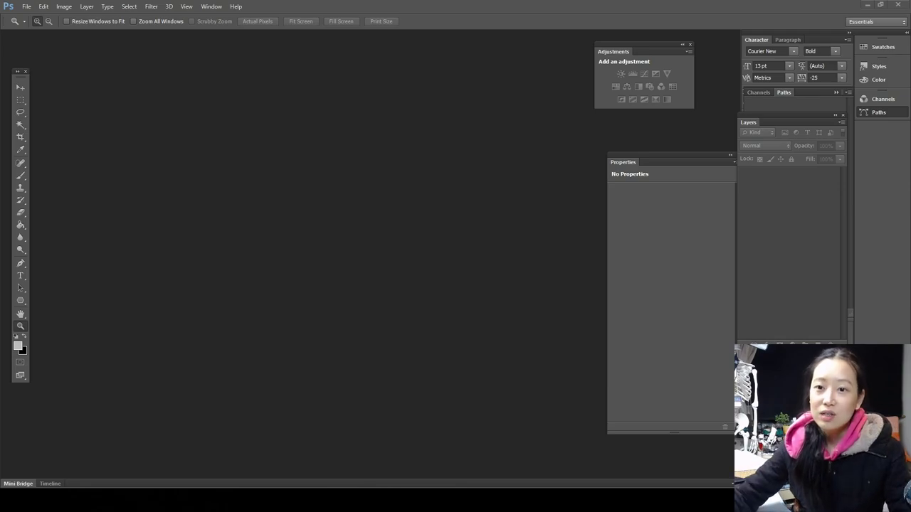
# Step: Photomerge scans scan_20190202_0002 to 0005 with Auto layout and blended images
pyautogui.click(26, 7)
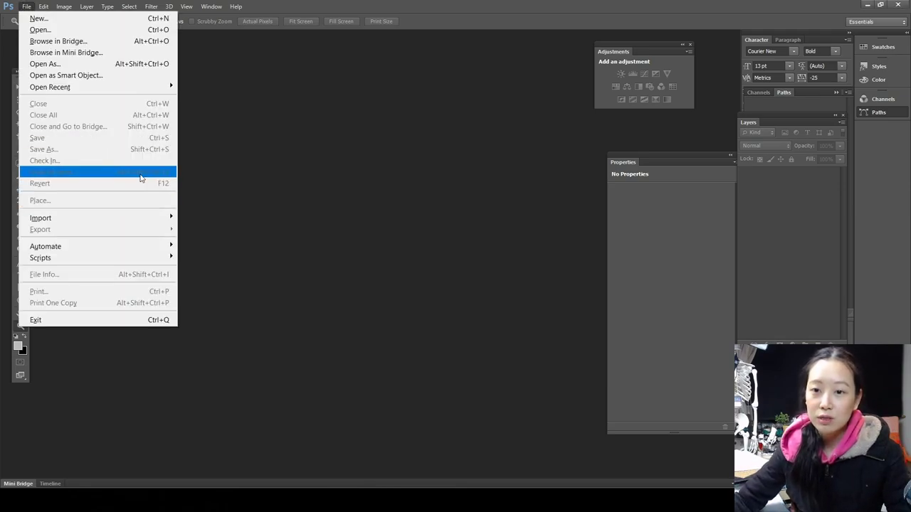
pyautogui.moveTo(101, 249)
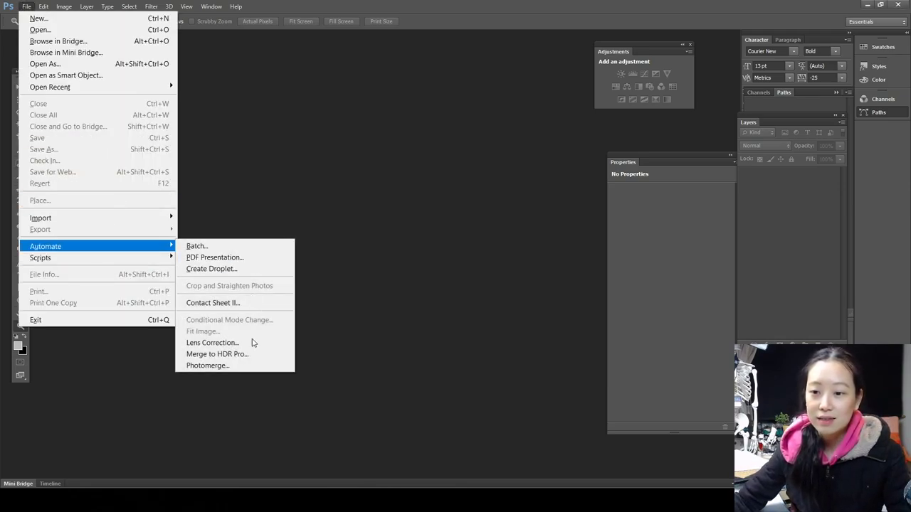
pyautogui.click(253, 366)
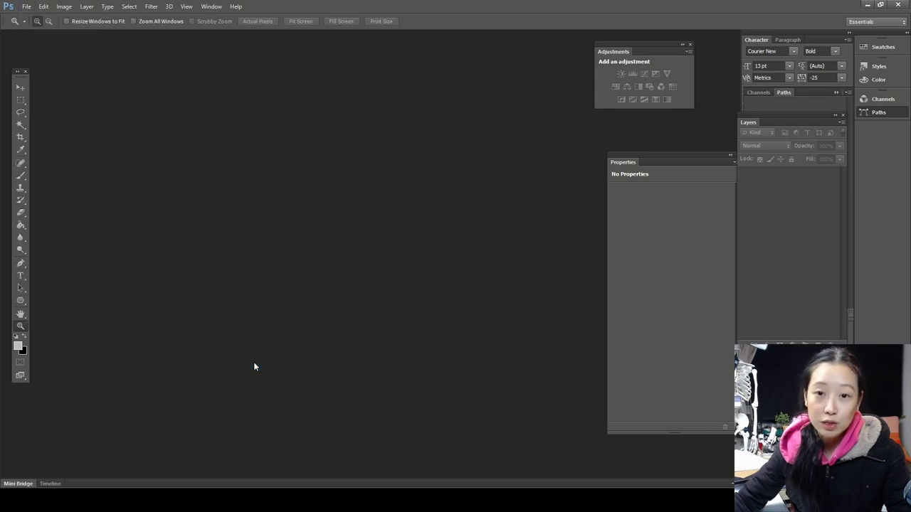
pyautogui.click(535, 151)
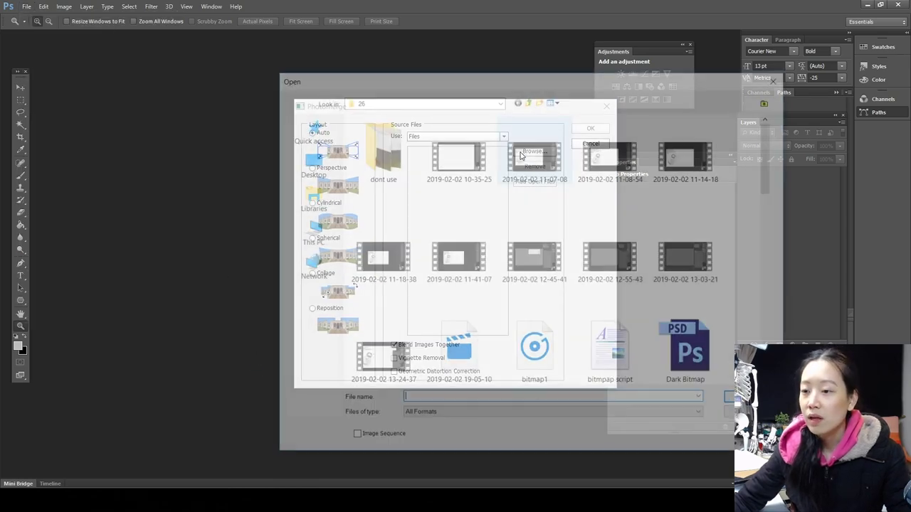
pyautogui.moveTo(771, 167); pyautogui.dragTo(772, 326)
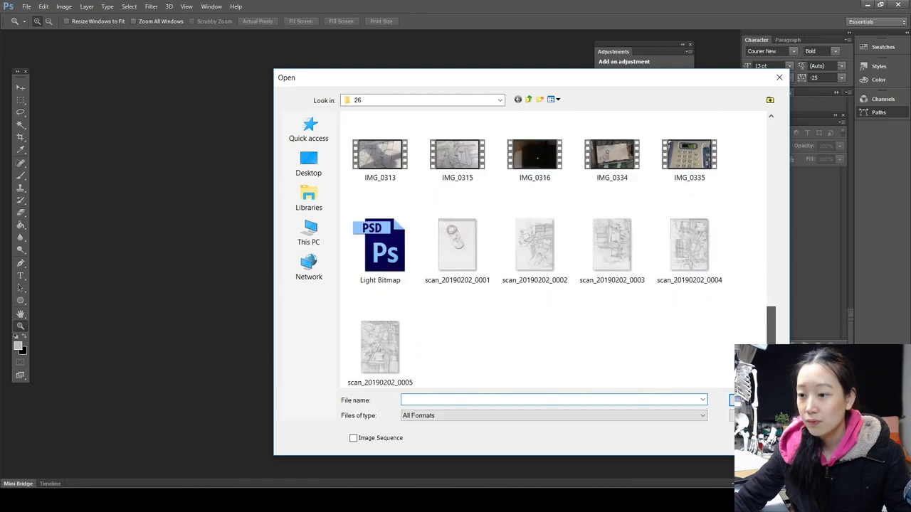
pyautogui.keyDown('ctrl'); pyautogui.click(624, 248); pyautogui.keyUp('ctrl')
pyautogui.keyDown('ctrl'); pyautogui.click(676, 259); pyautogui.keyUp('ctrl')
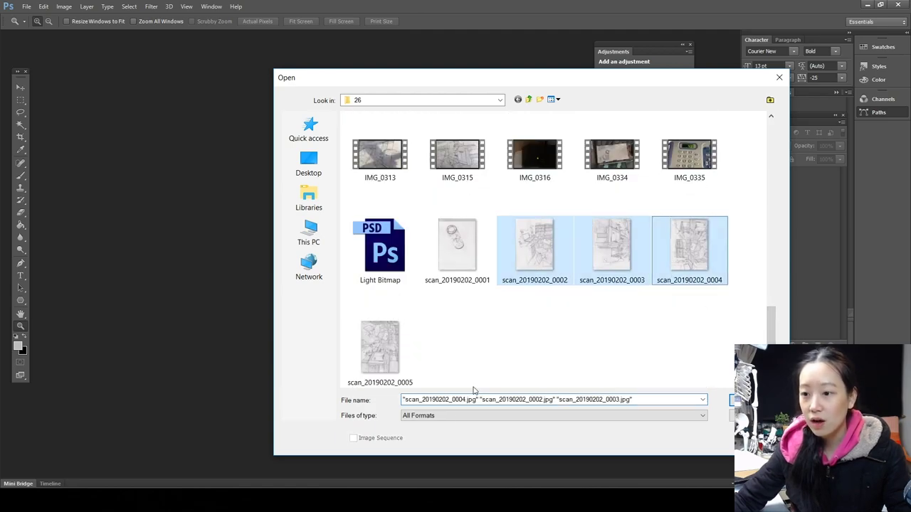
pyautogui.keyDown('ctrl'); pyautogui.click(375, 352); pyautogui.keyUp('ctrl')
pyautogui.click(731, 400)
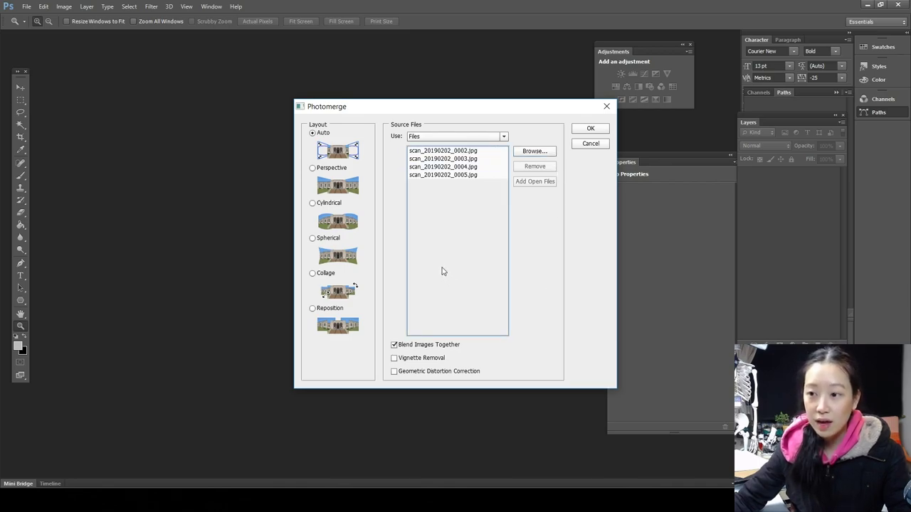
pyautogui.click(590, 128)
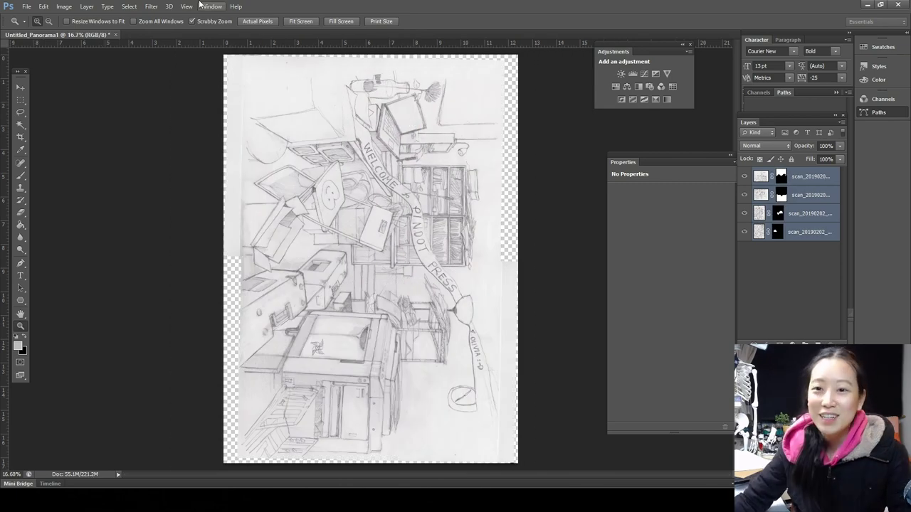
# Step: Rotate the panorama 90° counter-clockwise and merge the four scan layers into one
pyautogui.click(64, 7)
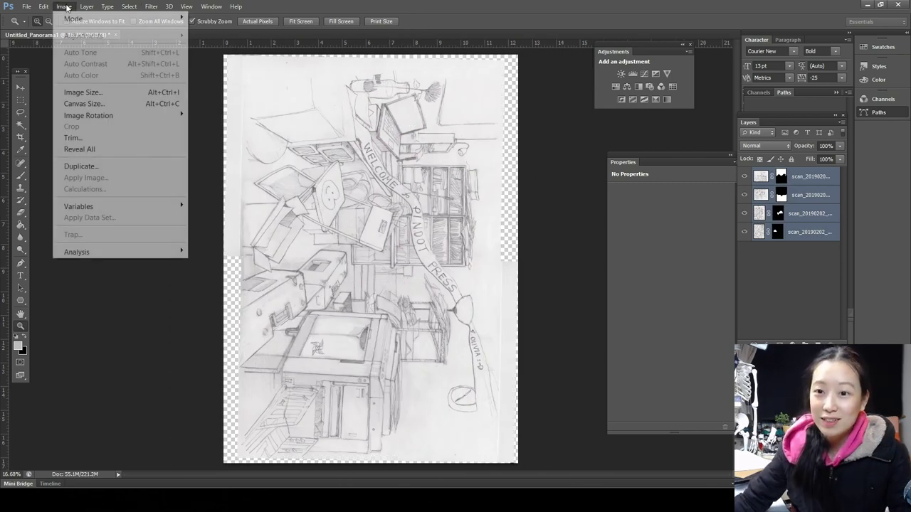
pyautogui.moveTo(107, 116)
pyautogui.click(213, 138)
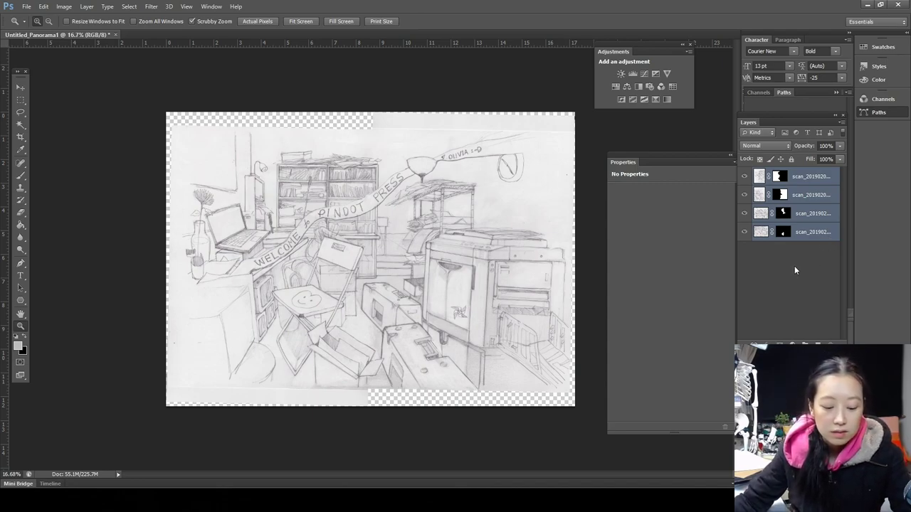
pyautogui.hotkey('ctrl', 'e')
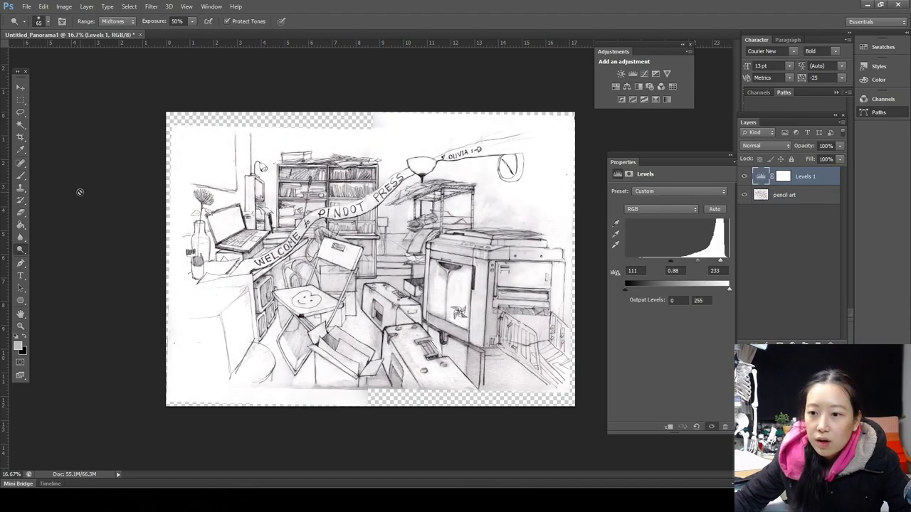
# Step: Trace an outline path around the drawing with the Pen tool
pyautogui.click(20, 263)
pyautogui.click(180, 200)
pyautogui.click(248, 134)
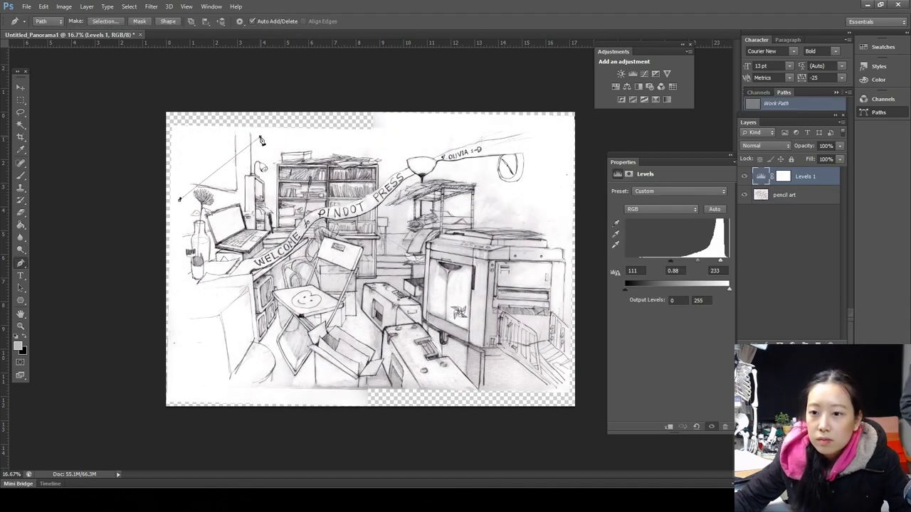
pyautogui.click(454, 135)
pyautogui.click(535, 164)
pyautogui.click(572, 258)
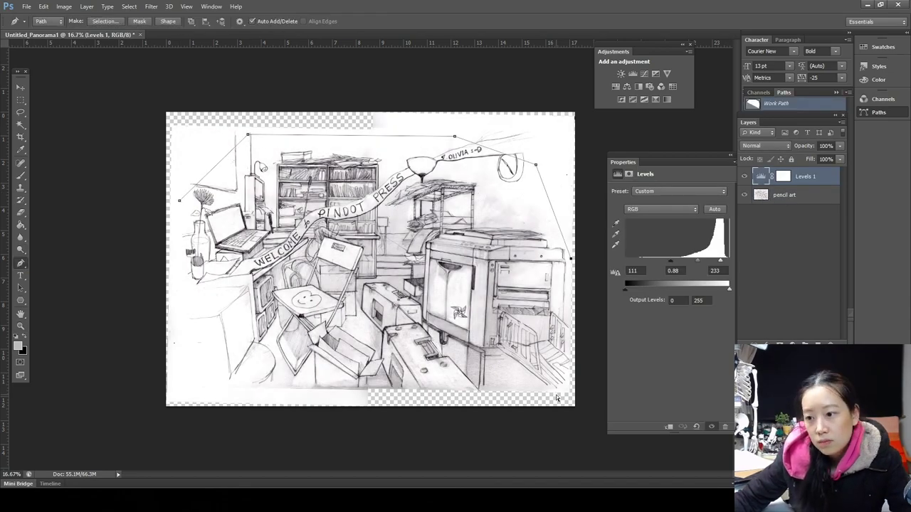
pyautogui.click(562, 384)
pyautogui.click(414, 393)
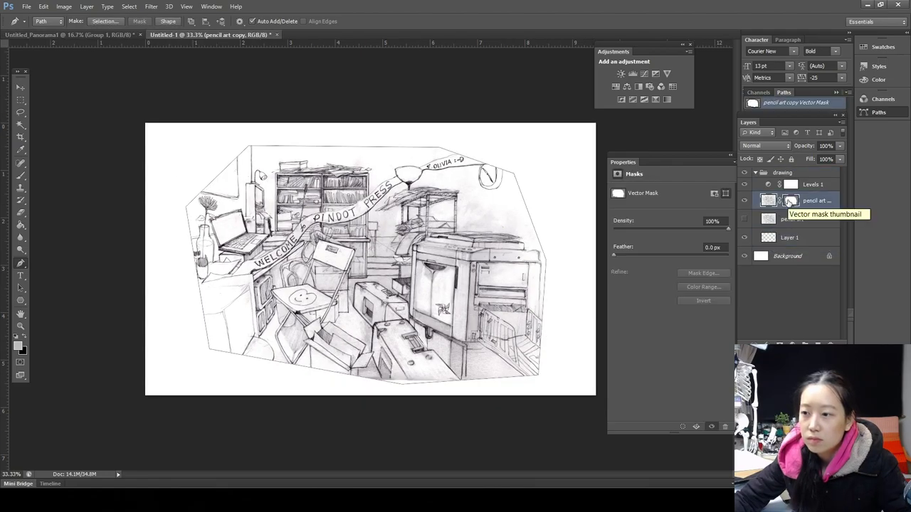
# Step: Hide the Background, mask Layer 1's dots with the outline path, and set opacity to 48%
pyautogui.click(790, 237)
pyautogui.click(744, 256)
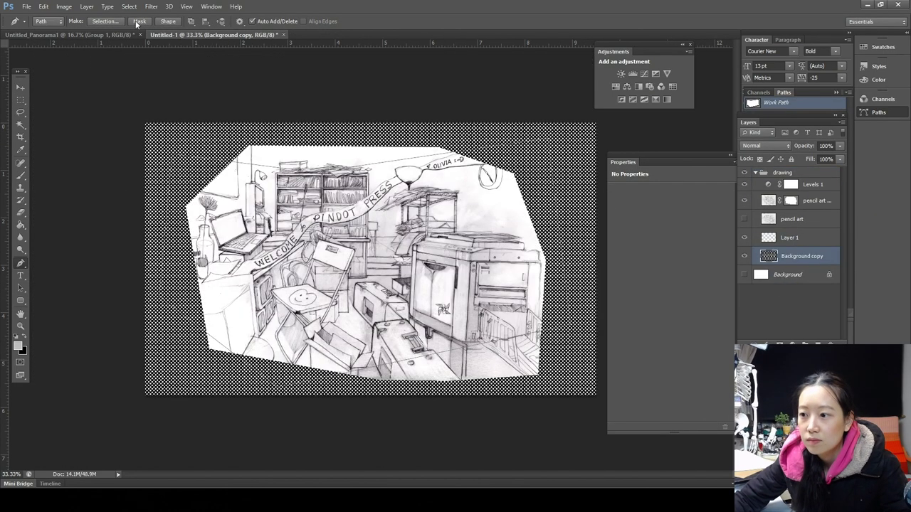
pyautogui.click(139, 21)
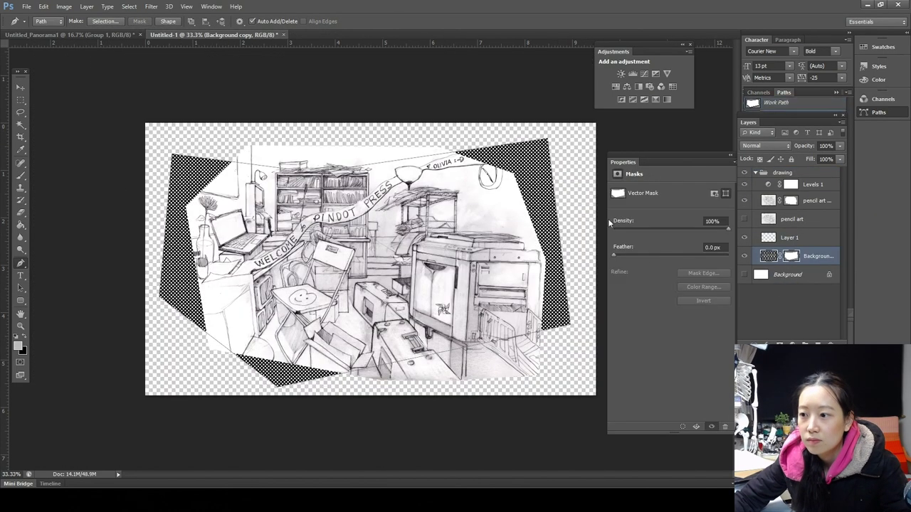
pyautogui.click(20, 288)
pyautogui.hotkey('ctrl', '+')
pyautogui.hotkey('ctrl', '+')
pyautogui.hotkey('ctrl', '+')
pyautogui.hotkey('ctrl', '+')
pyautogui.click(25, 290)
pyautogui.hotkey('ctrl', '0')
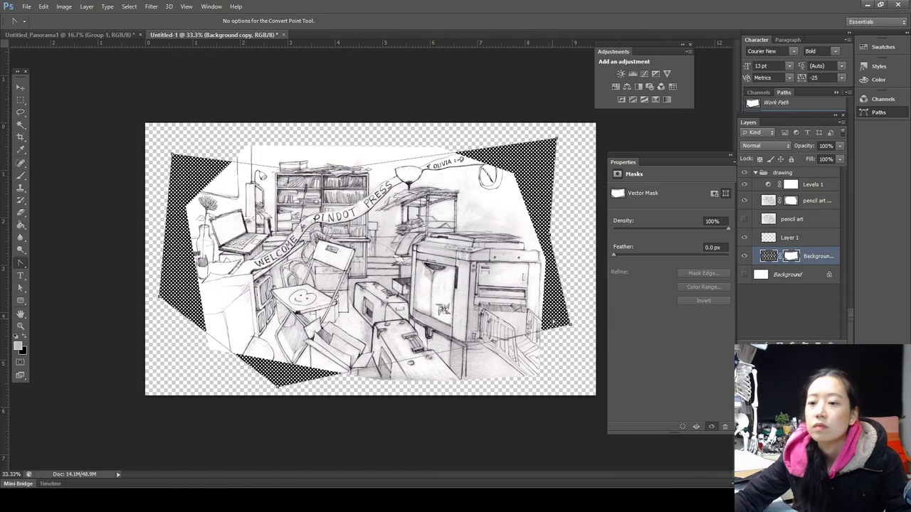
pyautogui.press('4')
pyautogui.press('8')
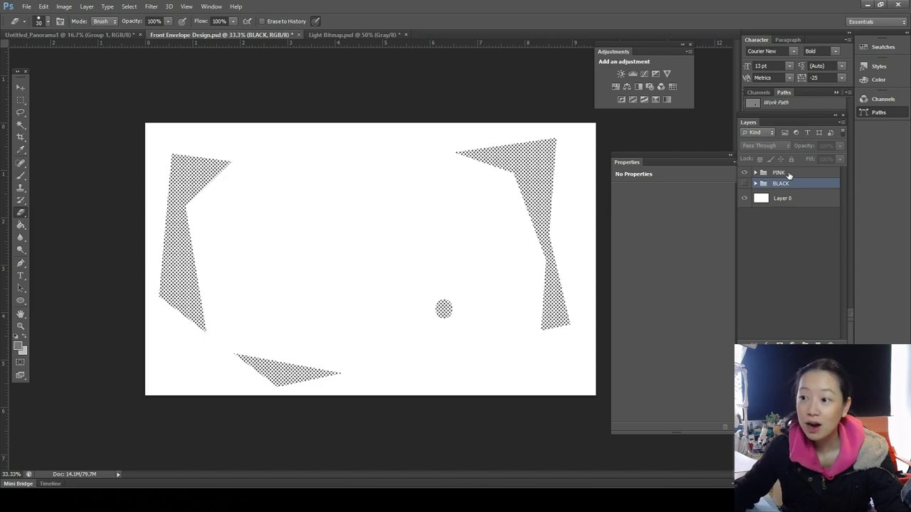
# Step: Compare the PINK and BLACK groups, leaving PINK hidden and BLACK shown and expanded
pyautogui.click(786, 175)
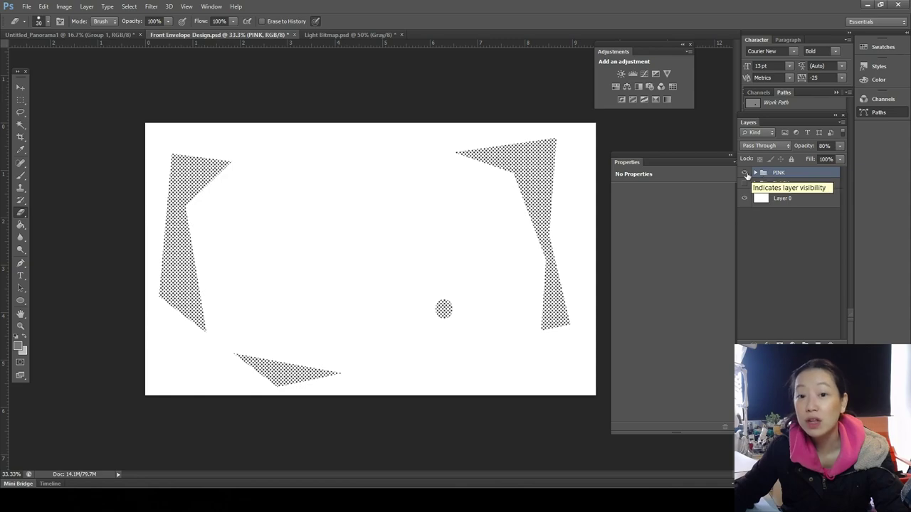
pyautogui.click(745, 173)
pyautogui.click(744, 184)
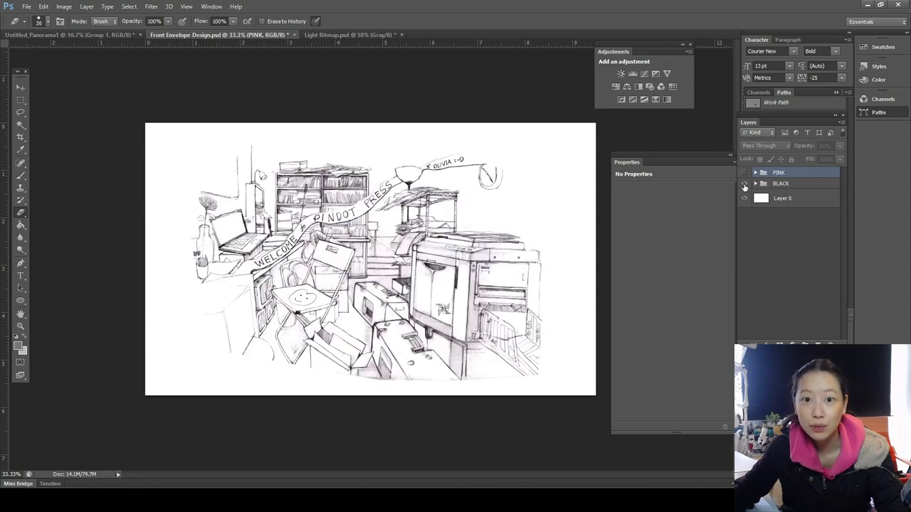
pyautogui.click(745, 183)
pyautogui.click(744, 173)
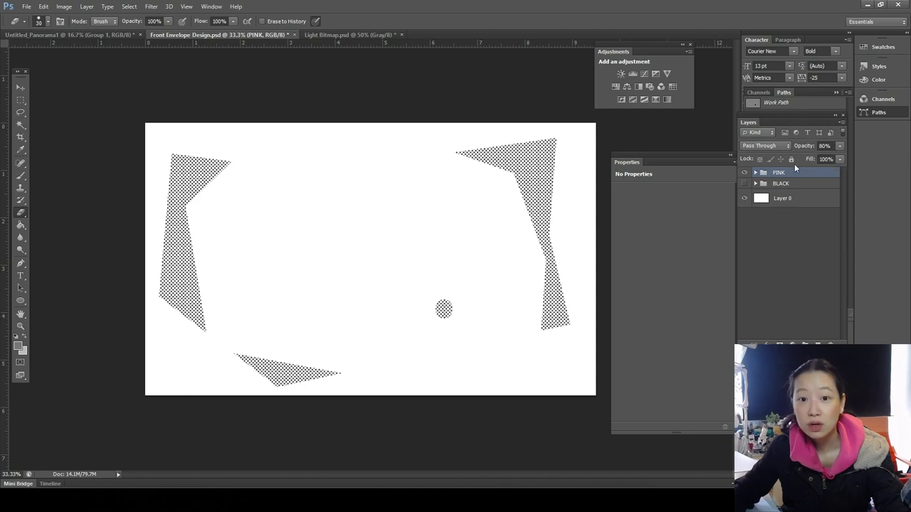
pyautogui.click(745, 173)
pyautogui.click(744, 183)
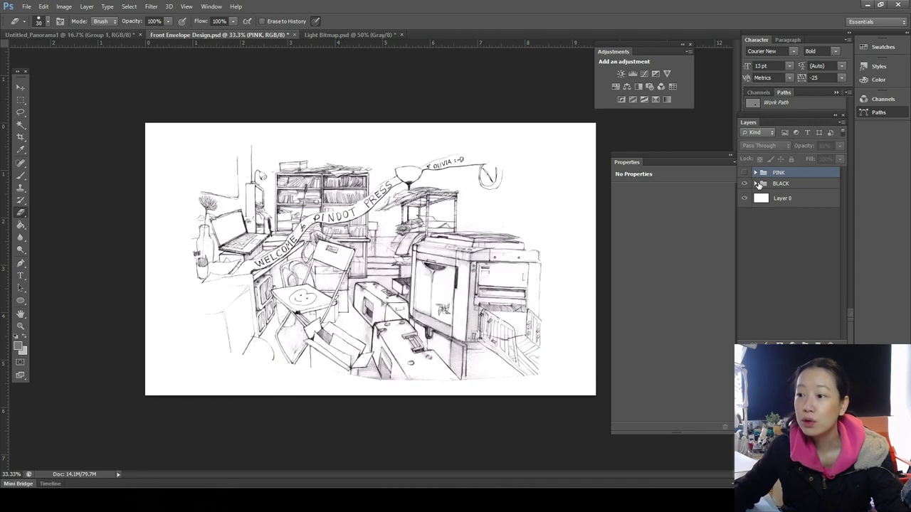
pyautogui.click(755, 183)
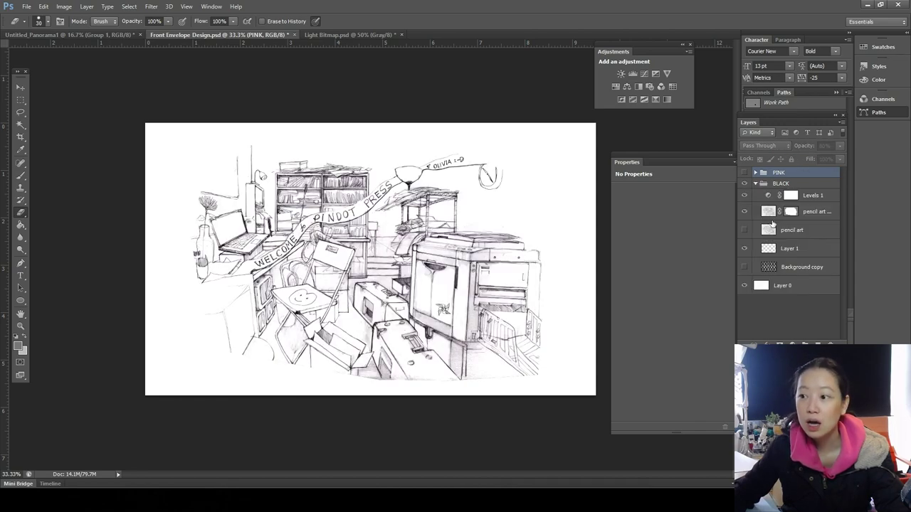
# Step: Try a Levels 1 white point of 238, undo it, then hide and collapse the BLACK group
pyautogui.click(769, 198)
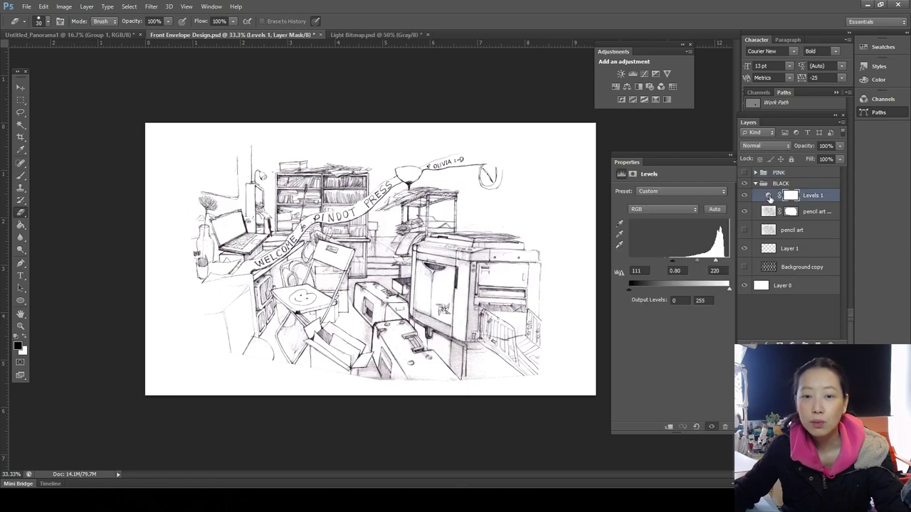
pyautogui.moveTo(720, 262); pyautogui.dragTo(724, 266)
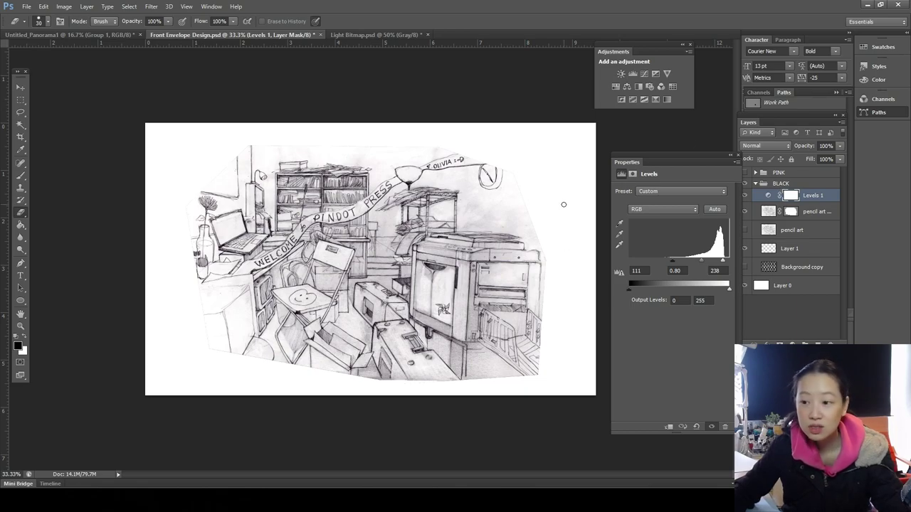
pyautogui.hotkey('ctrl', 'z')
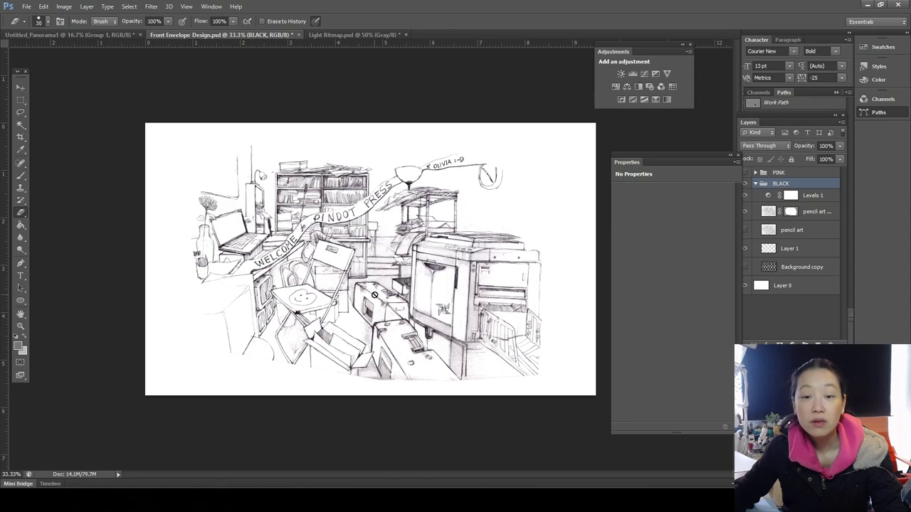
pyautogui.click(755, 183)
pyautogui.click(745, 184)
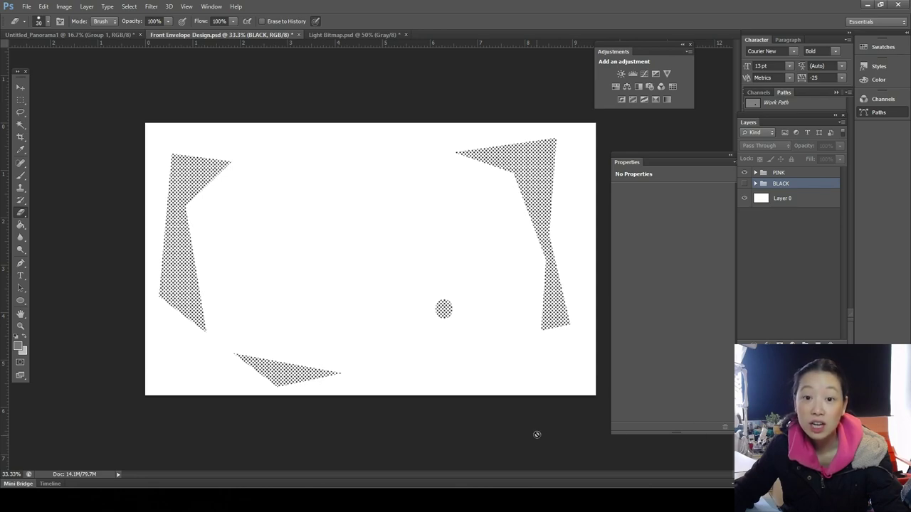
# Step: In the MZ1090 spec sheet, highlight the dual-colour minimum paper size 7.165" x 10.125"
pyautogui.hotkey('alt', 'Tab')
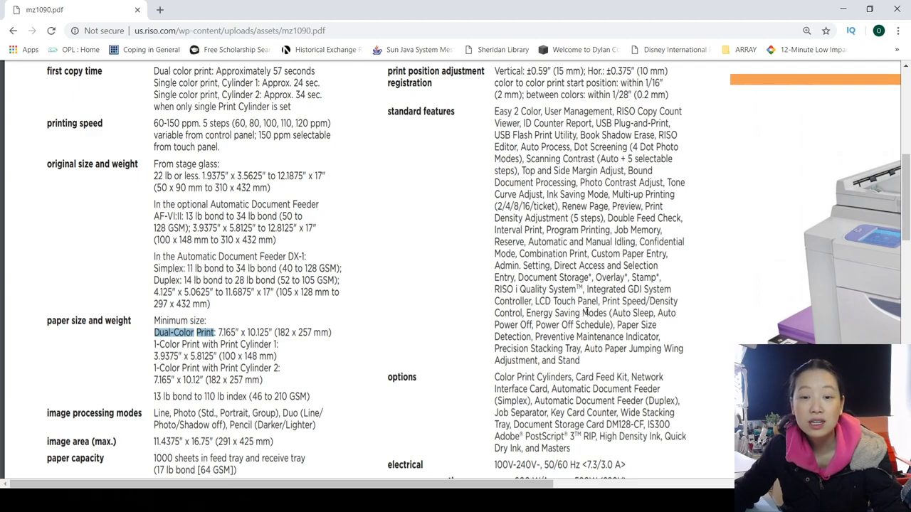
pyautogui.moveTo(154, 320); pyautogui.dragTo(334, 335)
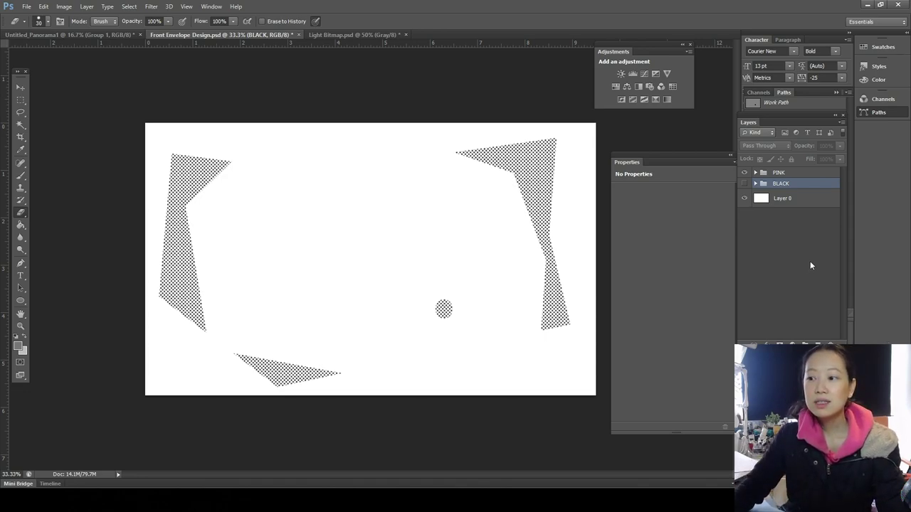
pyautogui.click(745, 175)
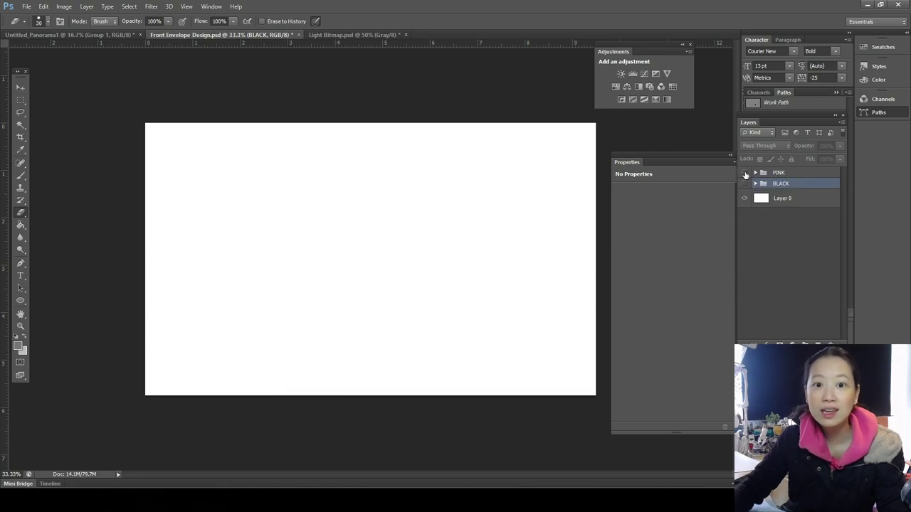
pyautogui.click(745, 175)
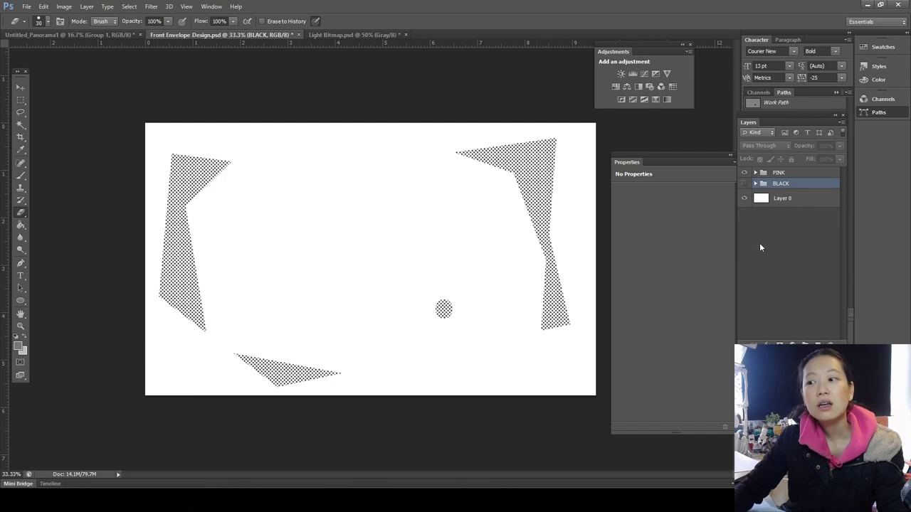